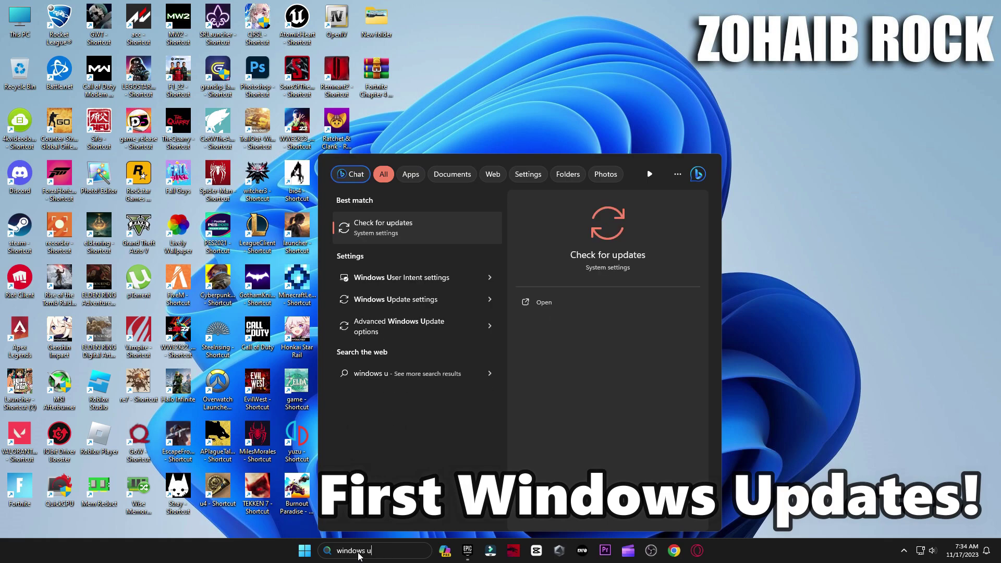
Open the Windows Update settings and check for available Windows updates.
left_click(396, 230)
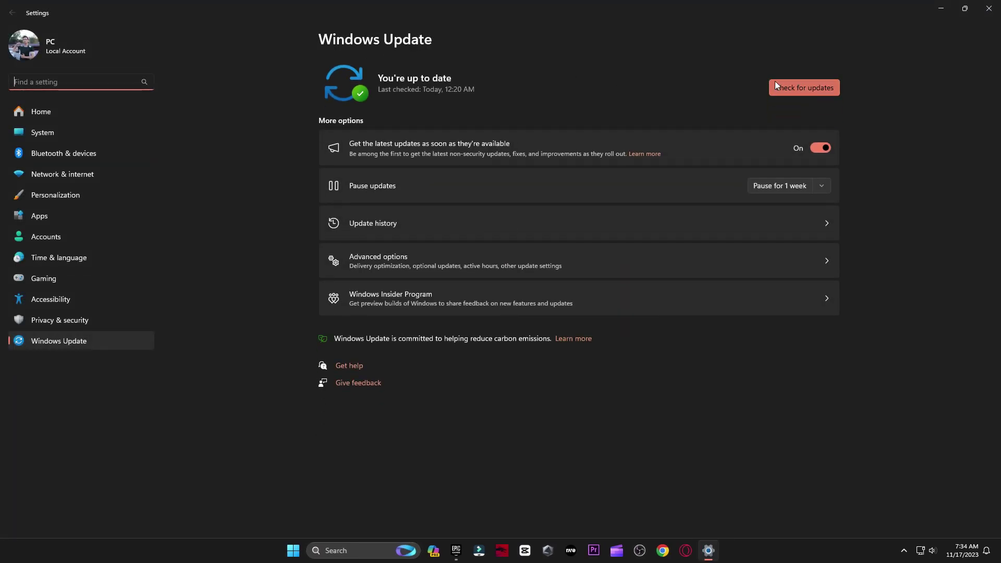
left_click(770, 85)
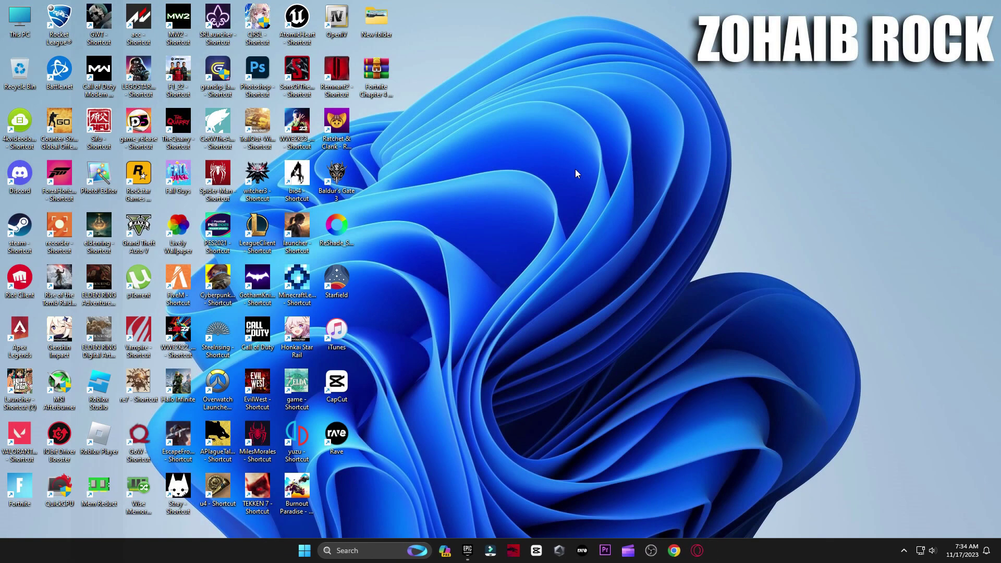
Open Device Manager through This PC's Computer Management and expand the Display adapters category.
right_click(19, 22)
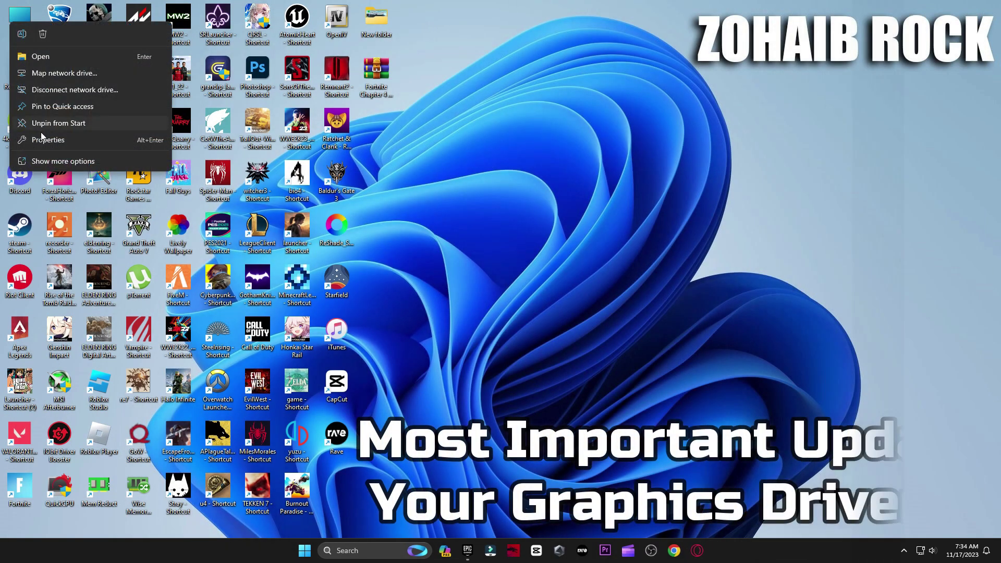
left_click(51, 160)
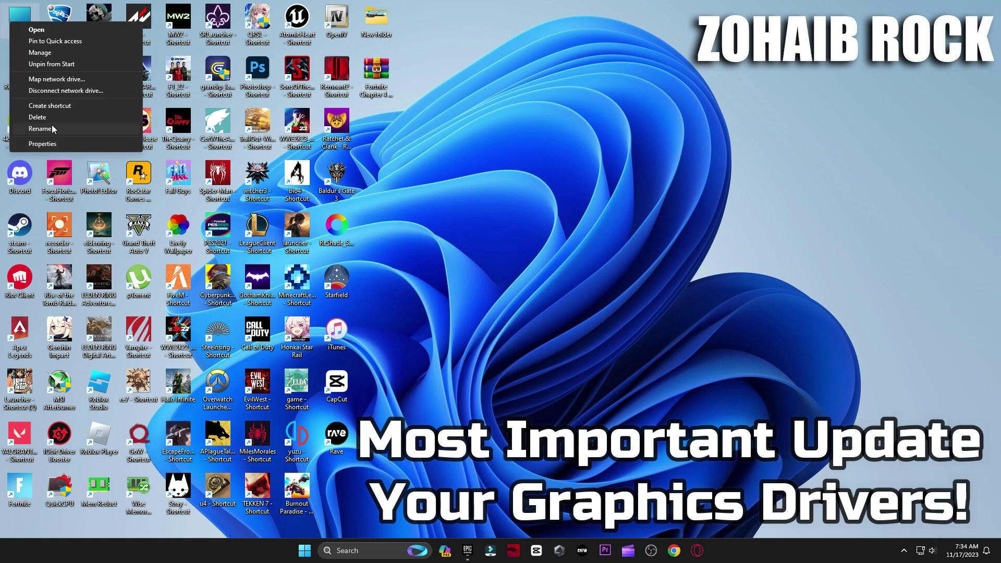
left_click(55, 52)
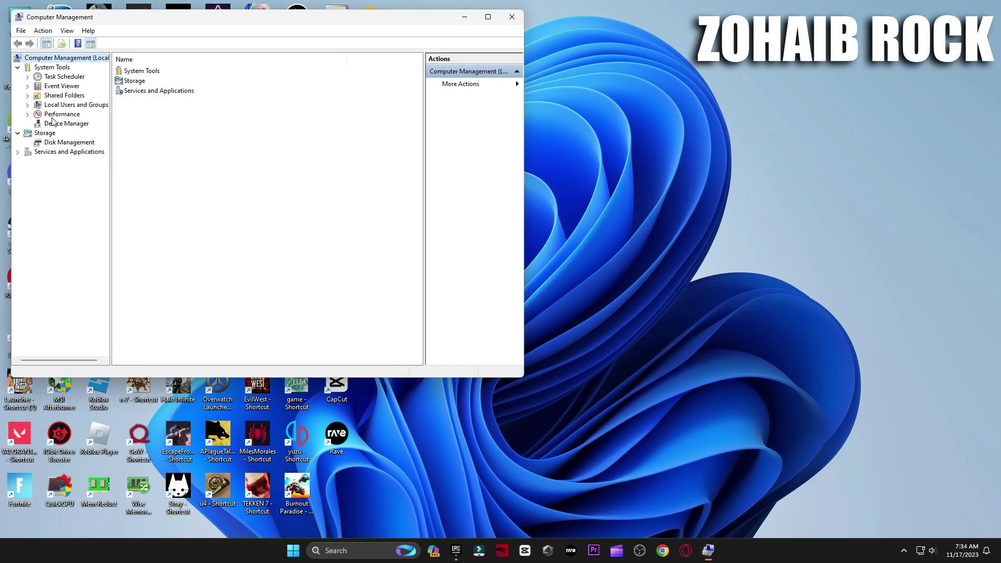
left_click(55, 123)
double_click(166, 96)
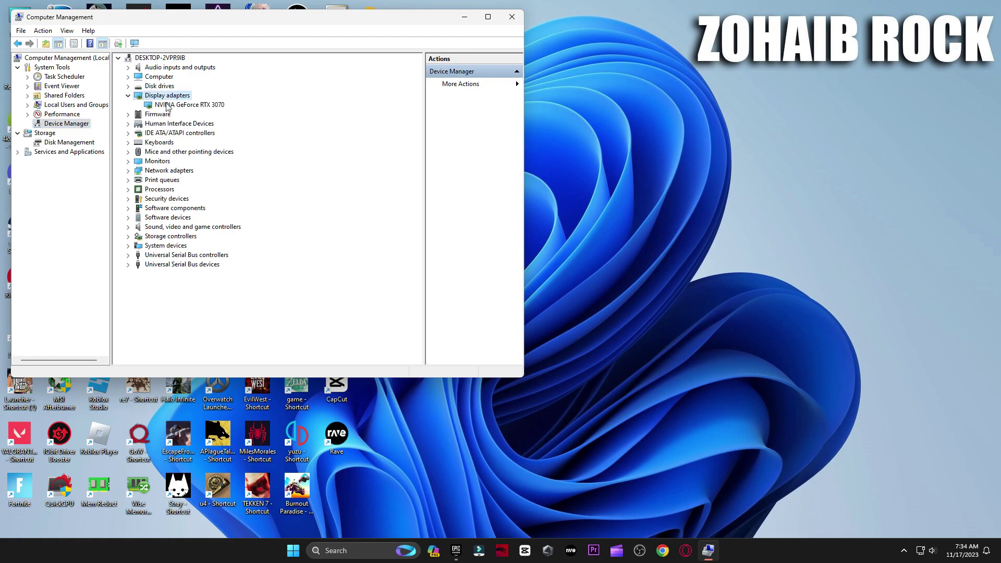
Start a driver update for the NVIDIA GeForce RTX 3070 and search automatically for drivers.
left_click(178, 105)
right_click(197, 105)
left_click(230, 111)
left_click(193, 168)
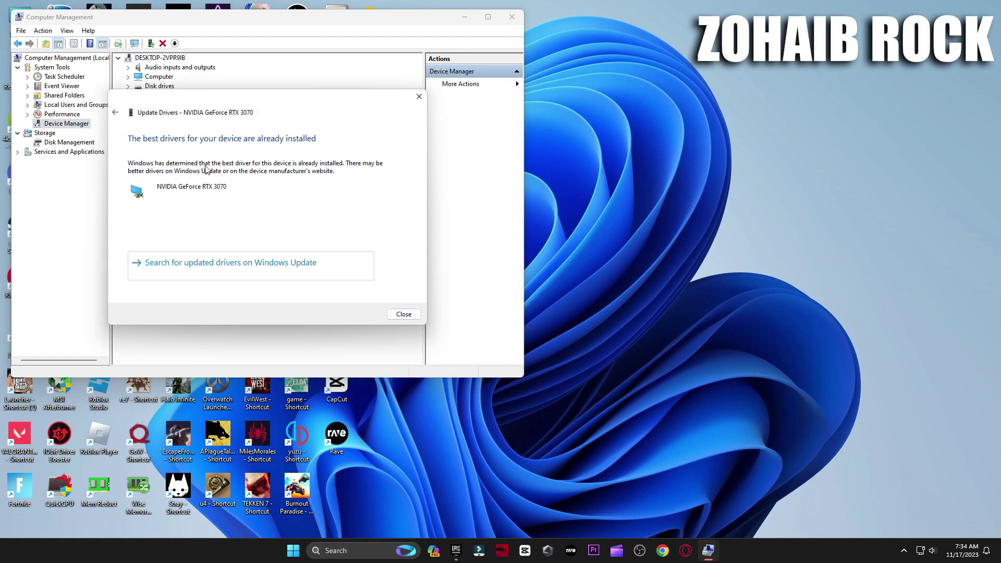
Open GeForce Experience and view its general settings down to the driver download options.
left_click(333, 551)
type("gef")
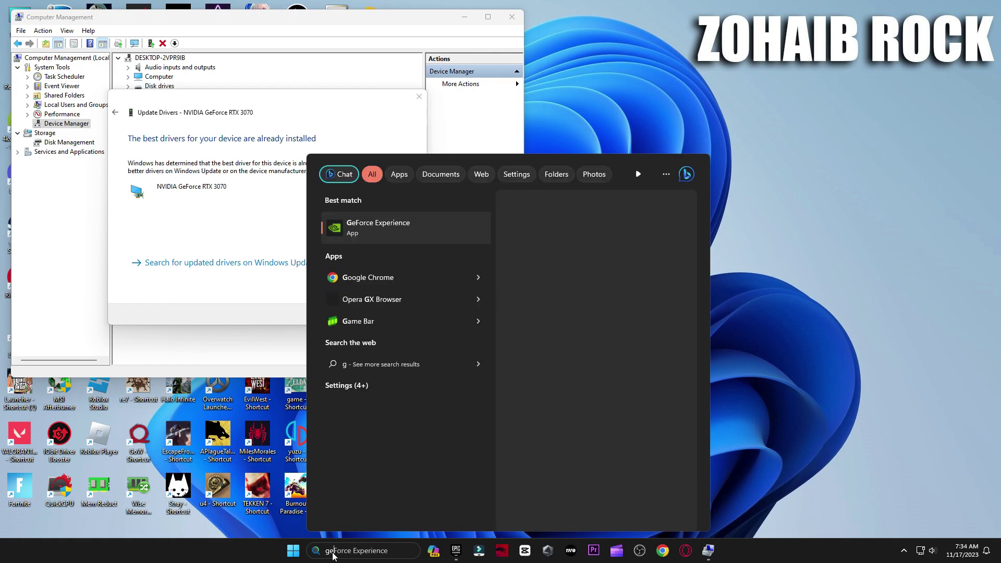
left_click(366, 231)
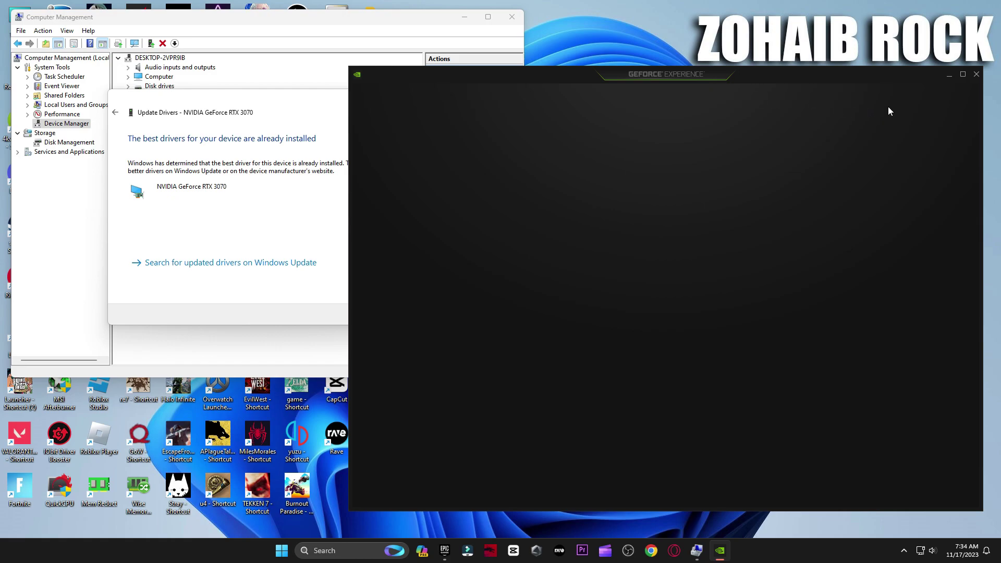
left_click(845, 98)
scroll(626, 252, "down", 5)
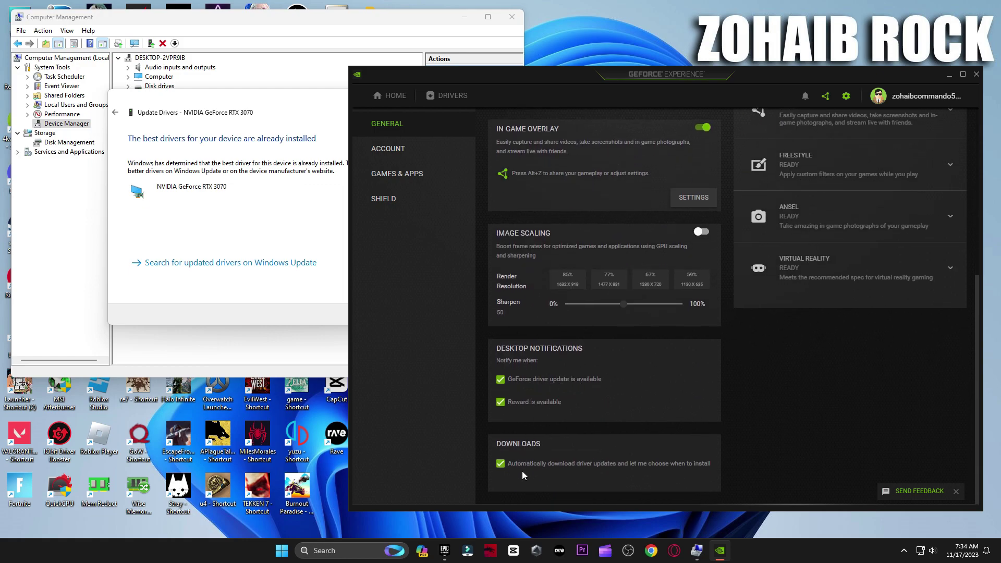
Check for graphics driver updates in GeForce Experience, and close it along with the driver update and Computer Management windows.
left_click(465, 97)
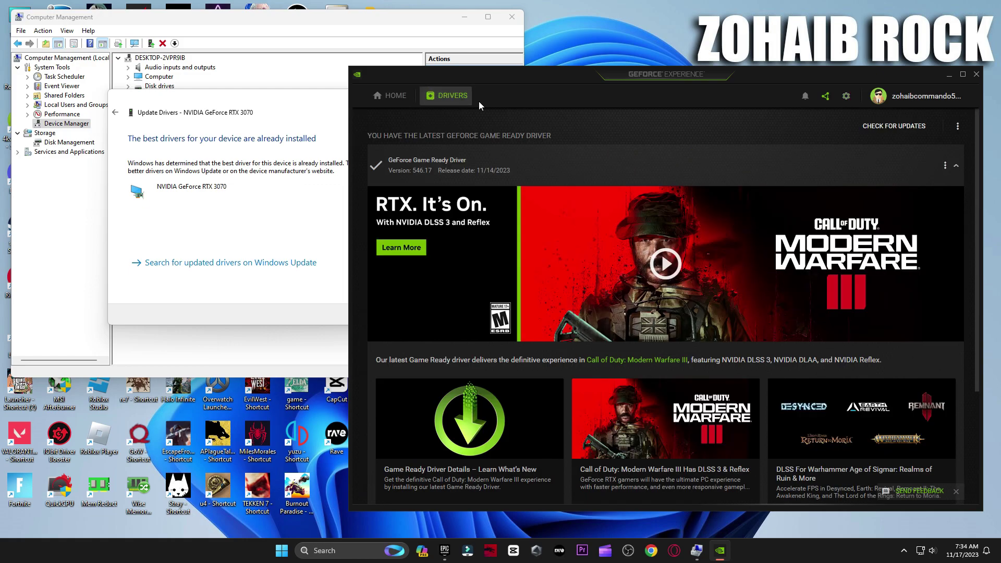
left_click(897, 126)
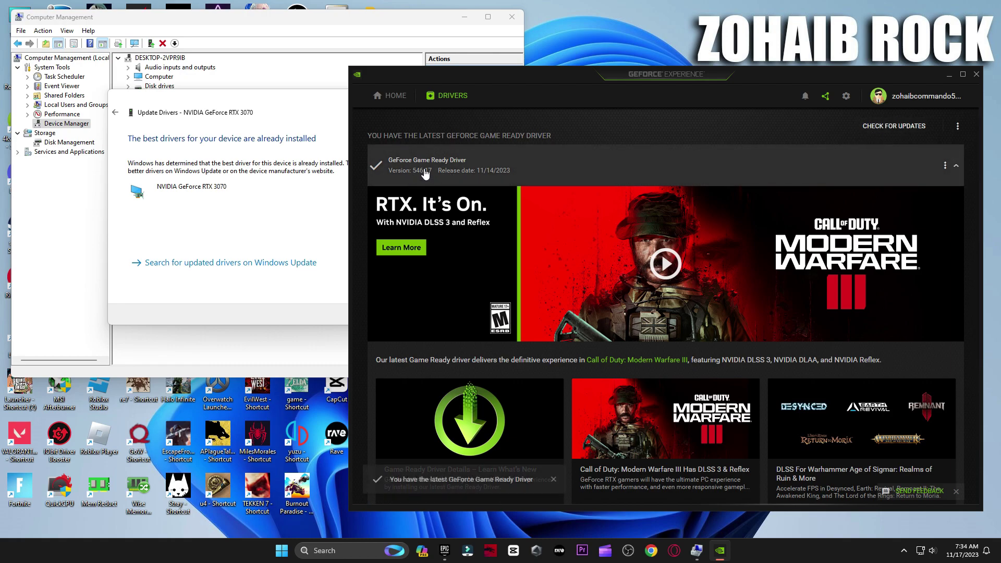
left_click(977, 74)
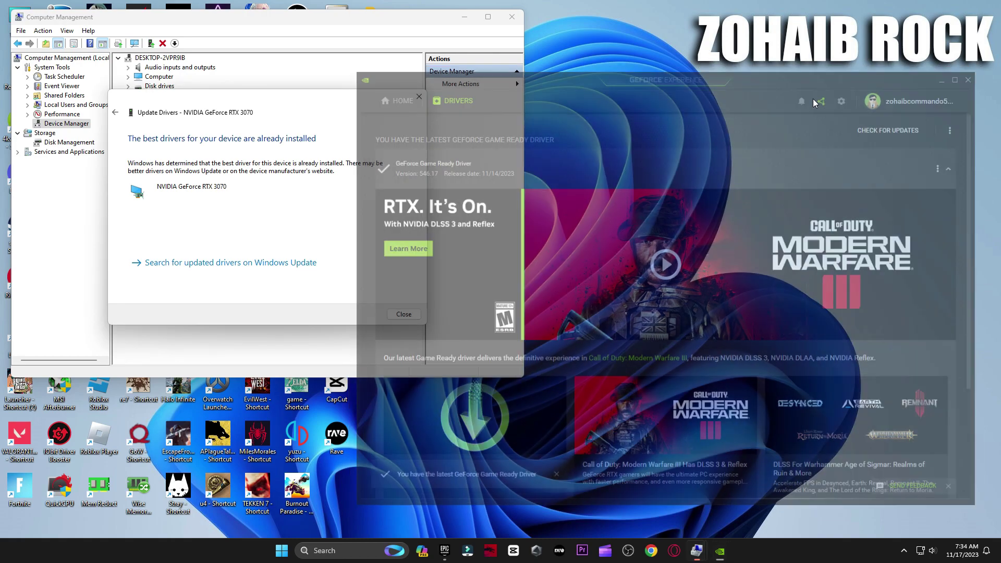
left_click(420, 97)
left_click(512, 17)
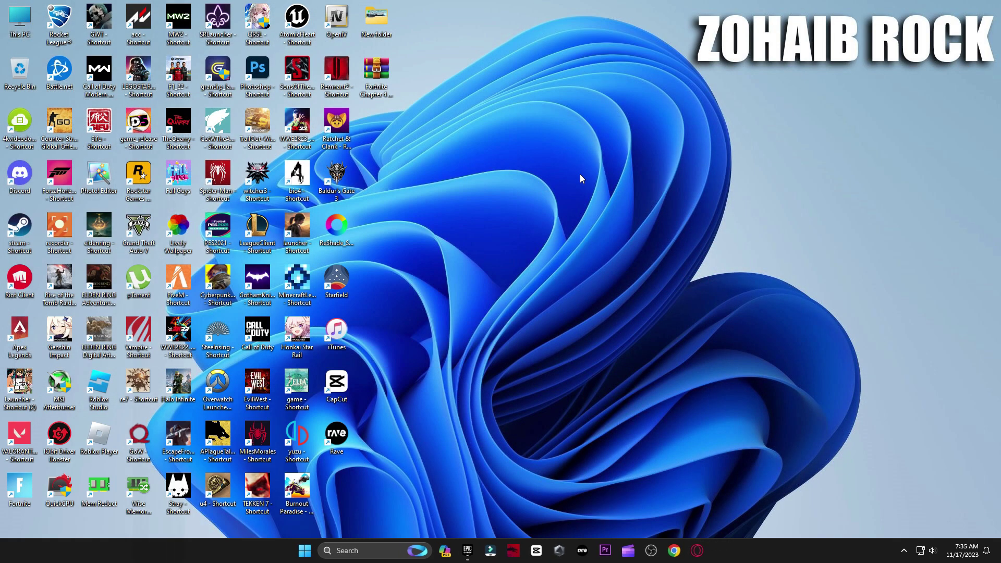
Open the Fortnite folder Games\Fortnite\FortniteGame\Binaries\Win64 on Local Disk (I:) in File Explorer.
double_click(20, 26)
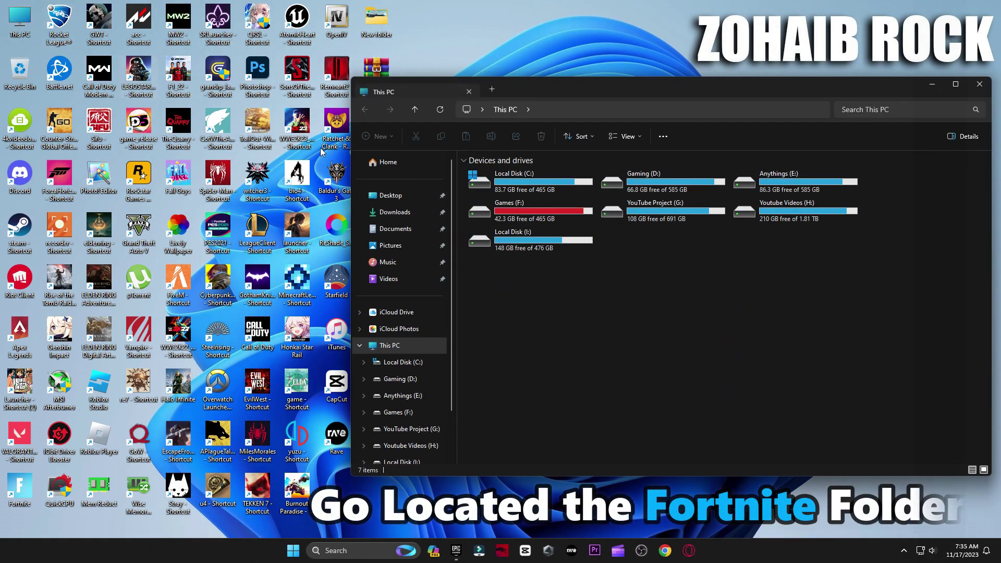
double_click(521, 233)
left_click(500, 165)
double_click(501, 167)
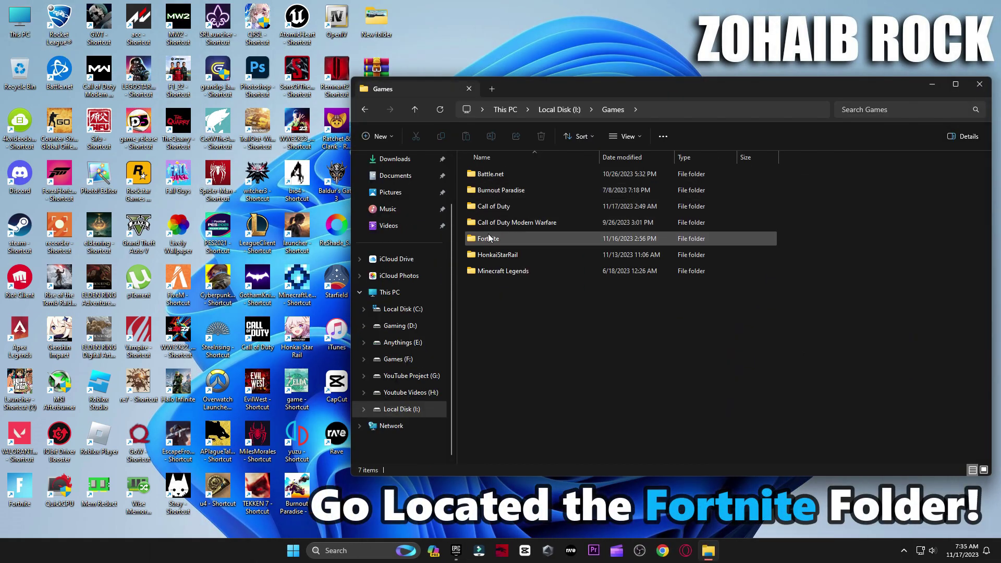
double_click(493, 239)
double_click(512, 221)
double_click(485, 174)
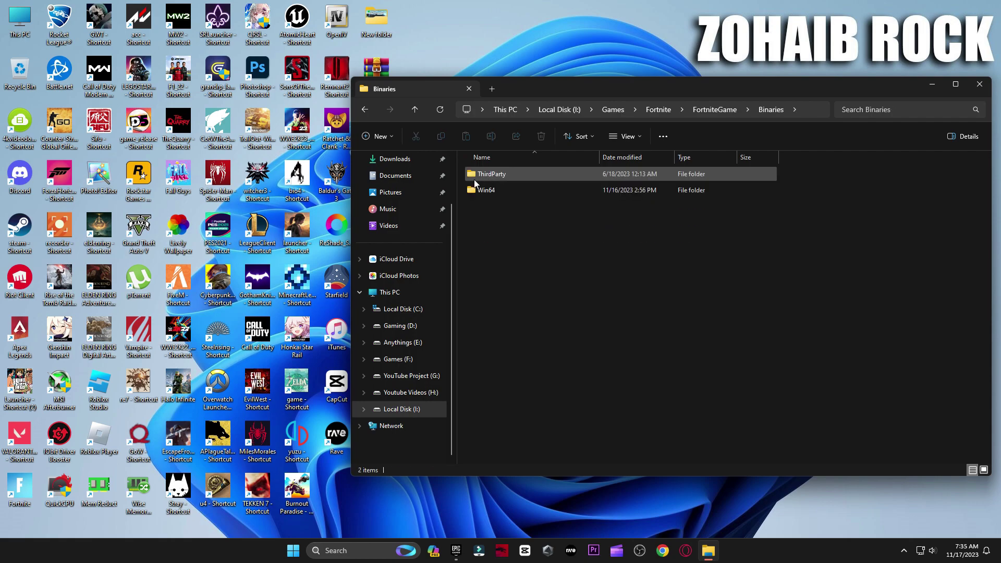
double_click(499, 192)
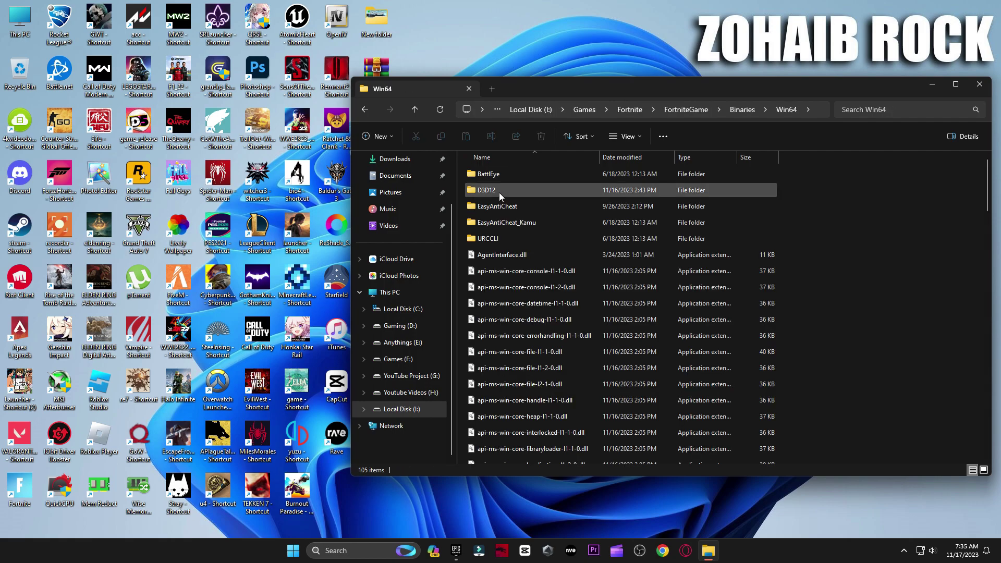
Run EasyAntiCheat_Setup from the EasyAntiCheat_Kamu folder, uninstall the service for Current (Game 217), and complete the setup.
double_click(492, 225)
double_click(493, 239)
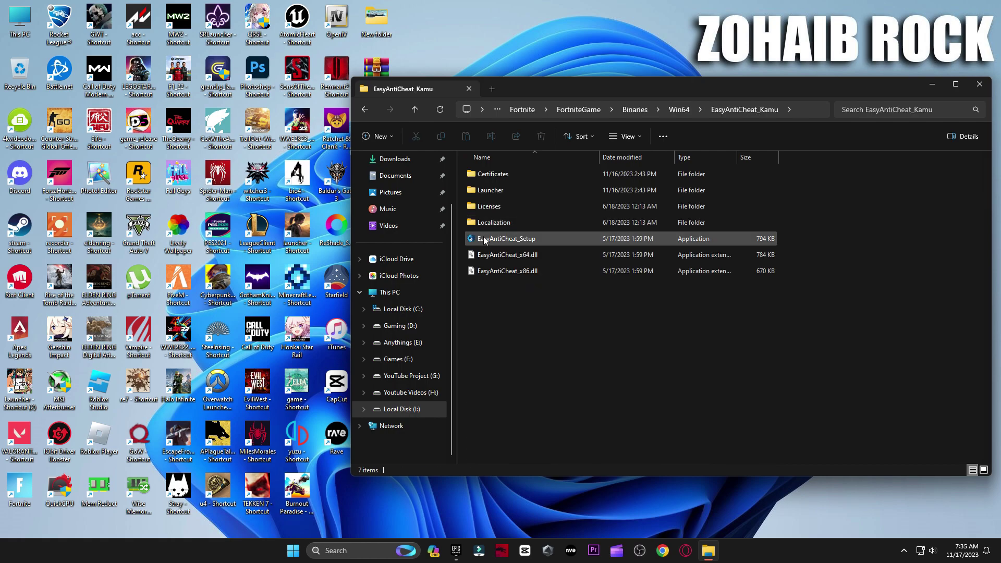
left_click(382, 370)
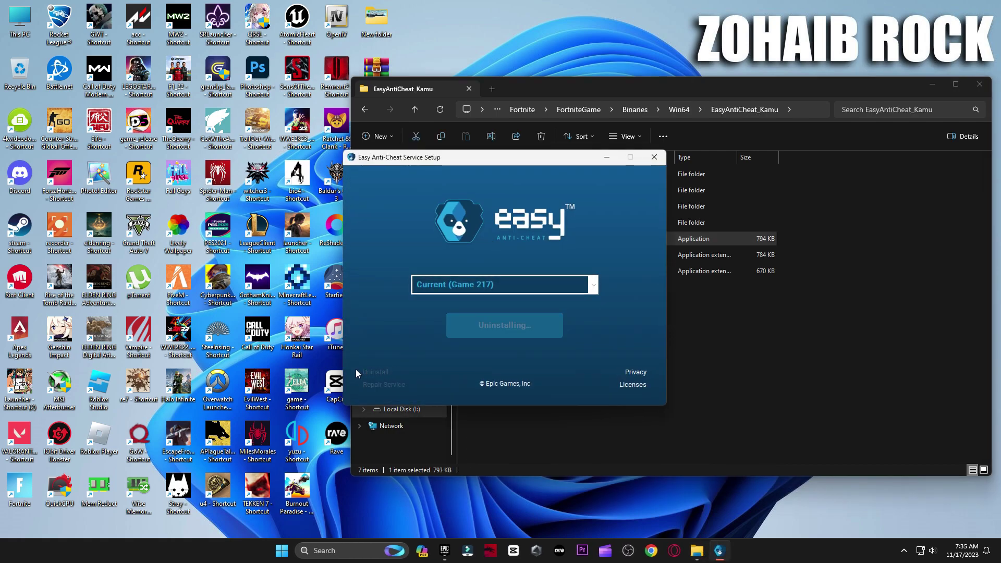
left_click(489, 327)
left_click(510, 326)
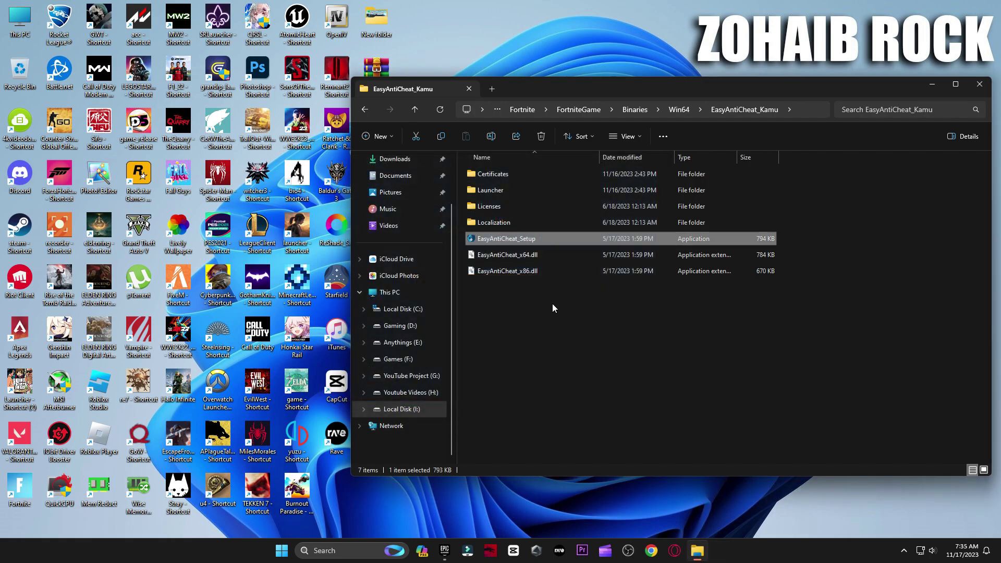
Uninstall the BattlEye service by running Uninstall_BattlEye from the BattlEye folder in Win64.
left_click(365, 111)
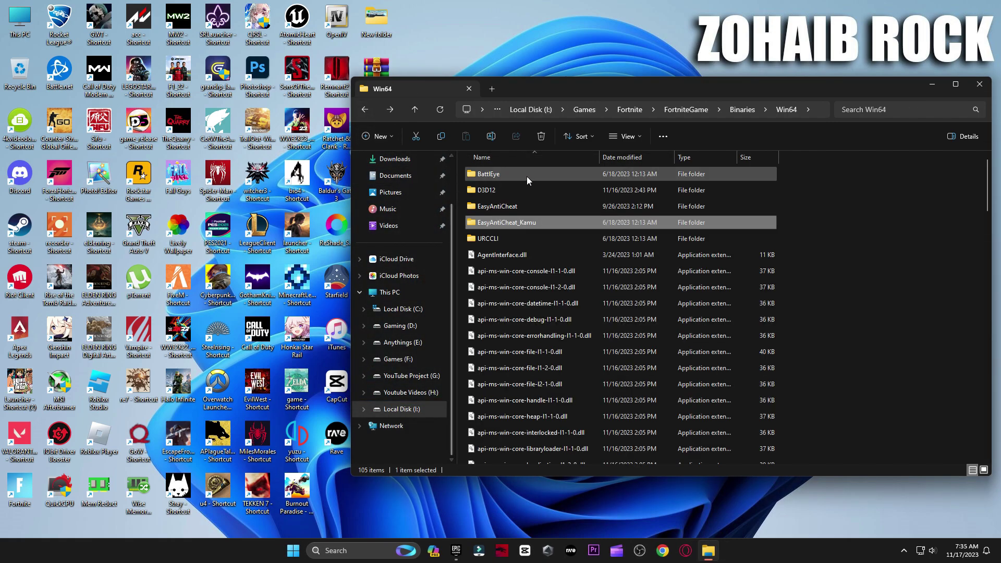
double_click(498, 175)
double_click(500, 336)
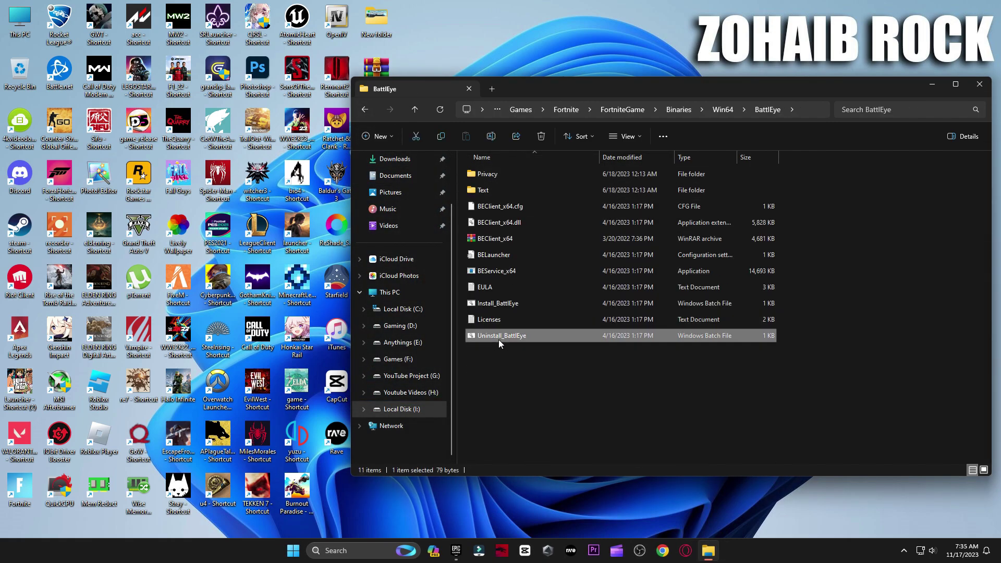
left_click(532, 309)
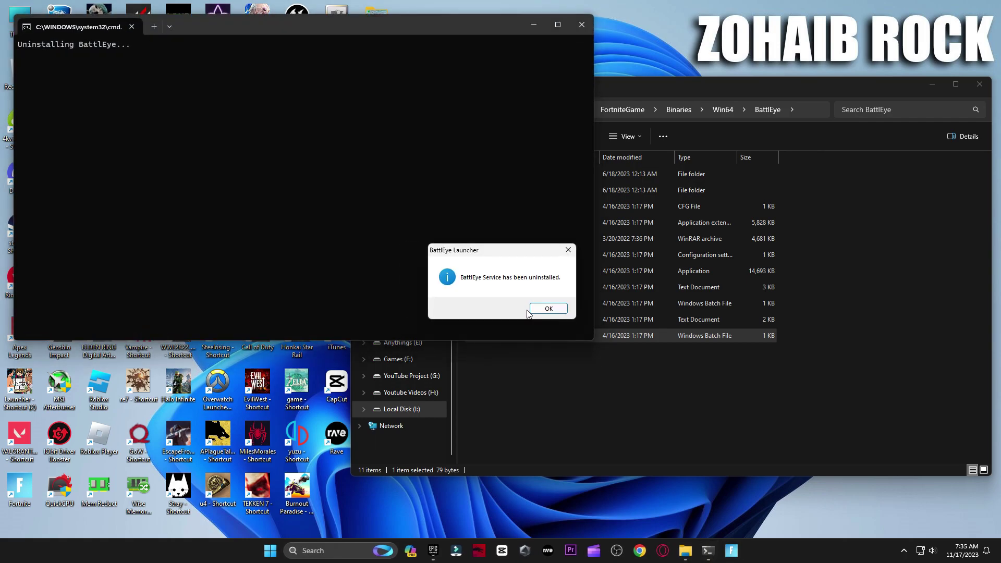
left_click(548, 309)
Run Install_BattlEye to reinstall the BattlEye service, and launch BEService_x64 from the same folder.
double_click(512, 307)
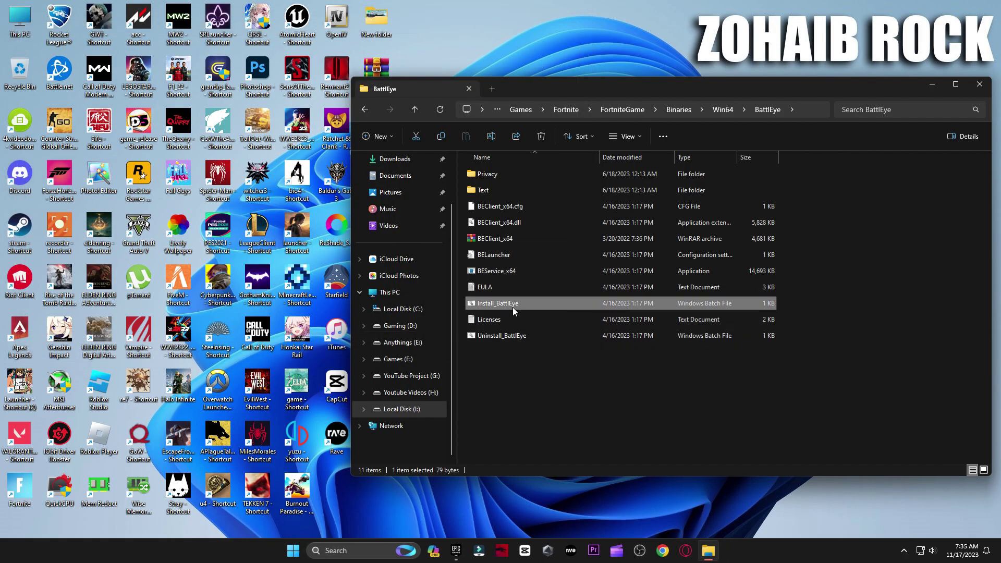
left_click(509, 274)
double_click(509, 277)
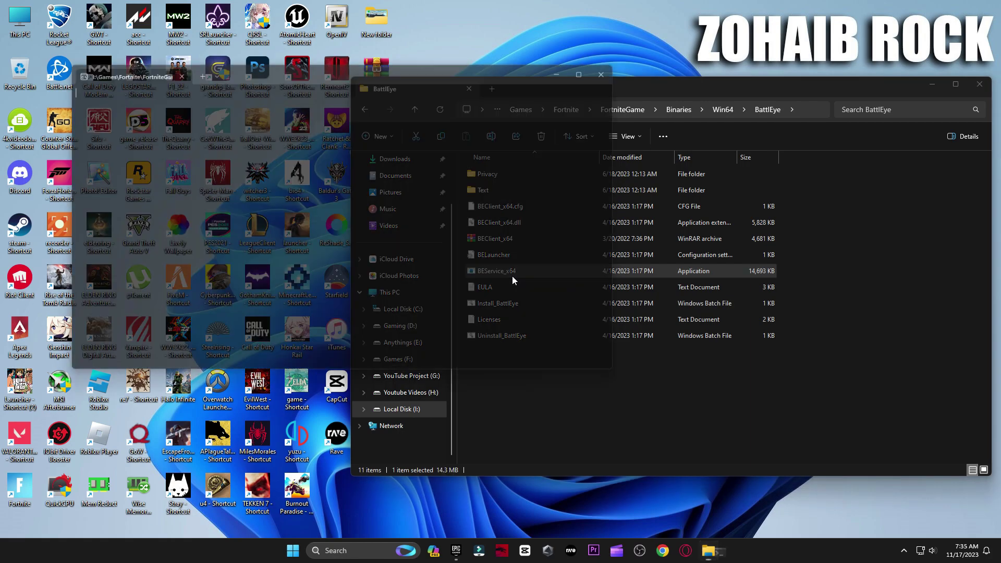
Return to the Win64 folder and select the five Fortnite applications from FortniteClient-Win64-Shipping to FortniteLauncher.
key("alt+Left")
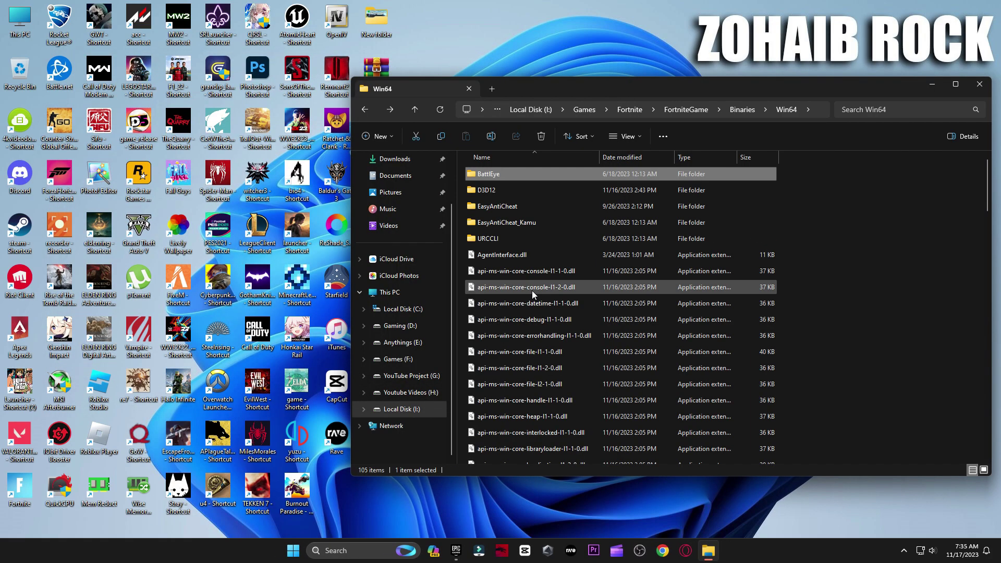
key("alt+Left")
double_click(493, 193)
scroll(619, 264, "down", 10)
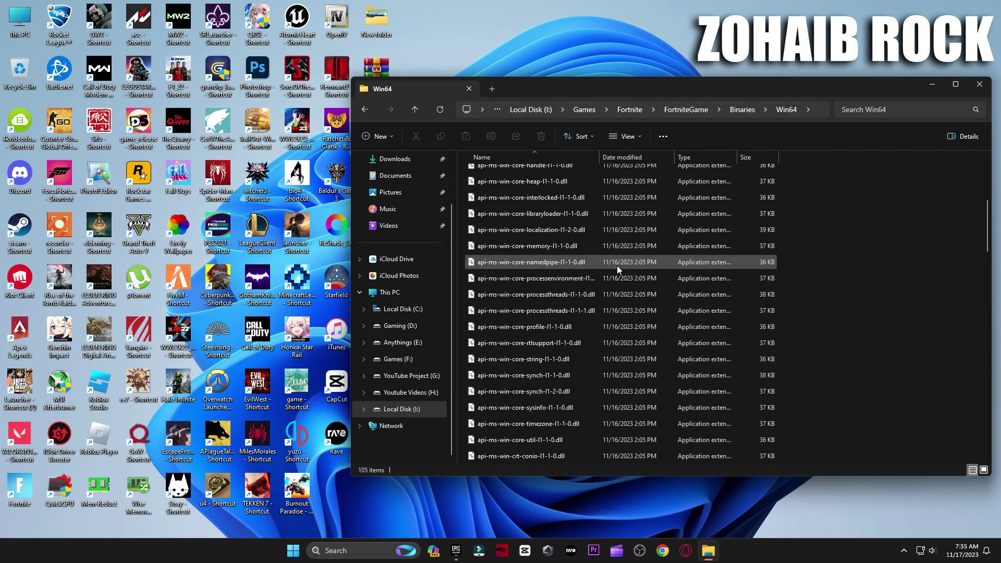
scroll(767, 235, "up", 2)
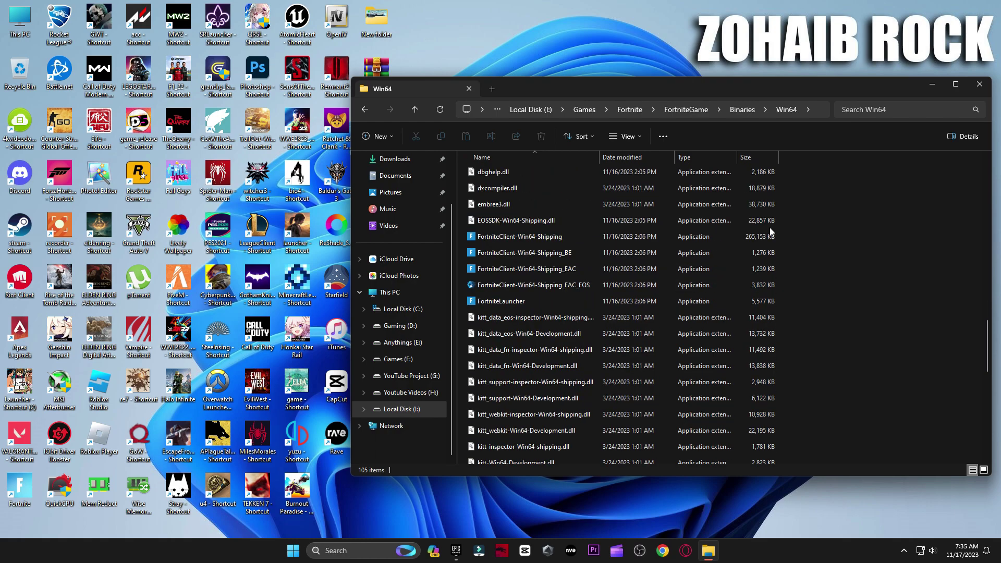
left_click_drag(793, 236, 767, 305)
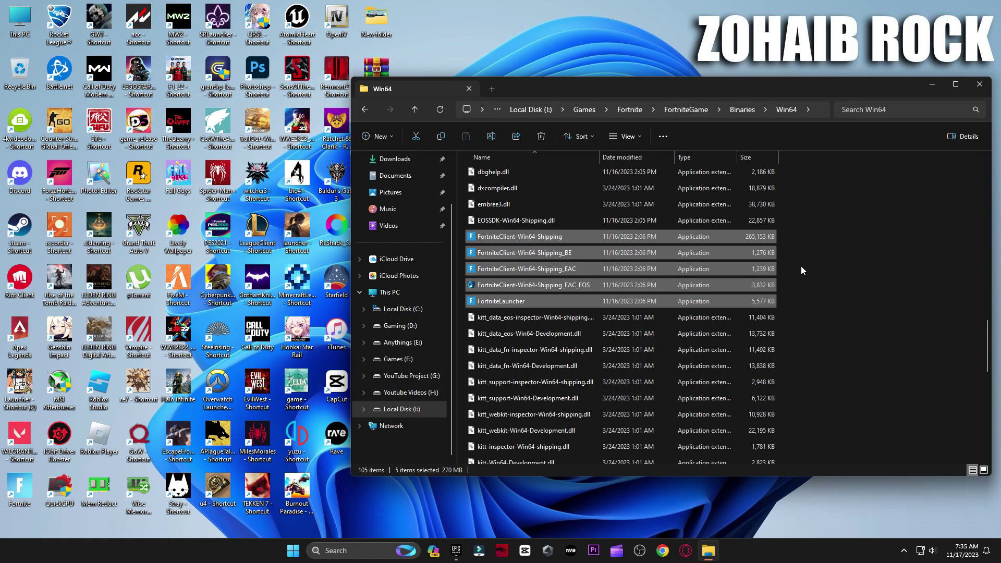
Open the compatibility properties of the FortniteClient-Win64-Shipping application.
left_click(528, 238)
right_click(510, 236)
left_click(568, 442)
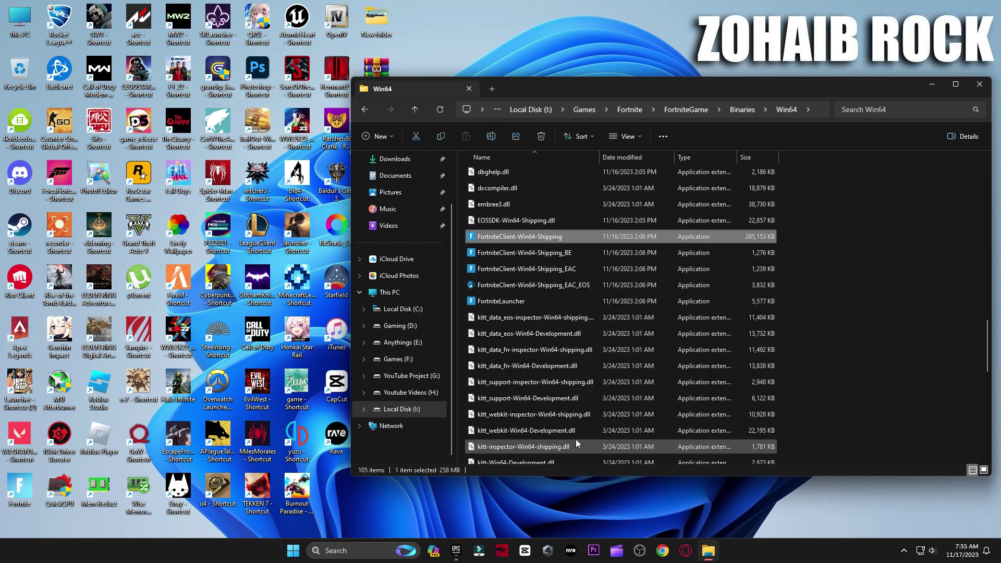
left_click(553, 506)
left_click(606, 268)
left_click_drag(614, 243, 621, 99)
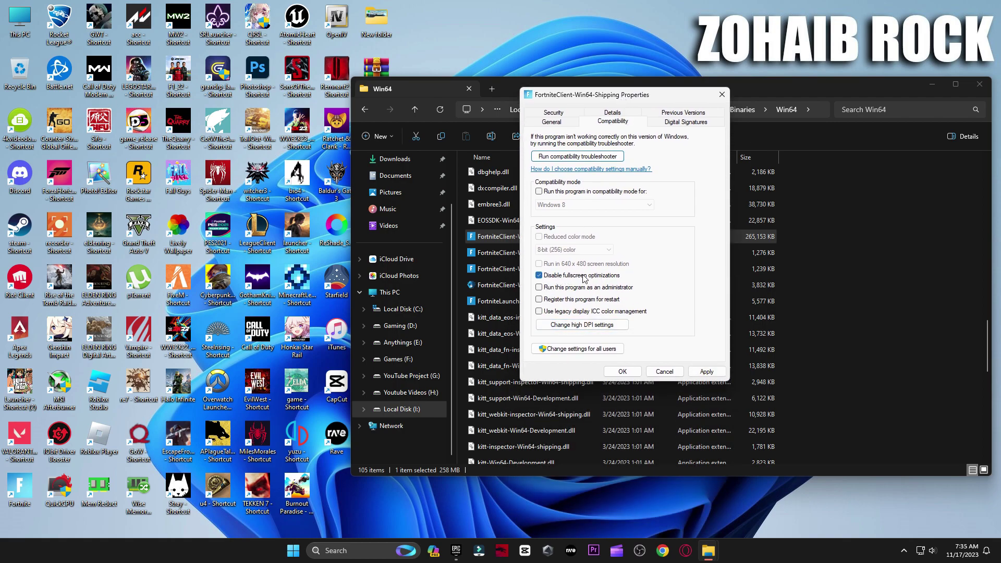
Override the high DPI scaling behavior of FortniteClient-Win64-Shipping with scaling performed by Application, and apply the properties.
left_click(582, 324)
left_click(573, 295)
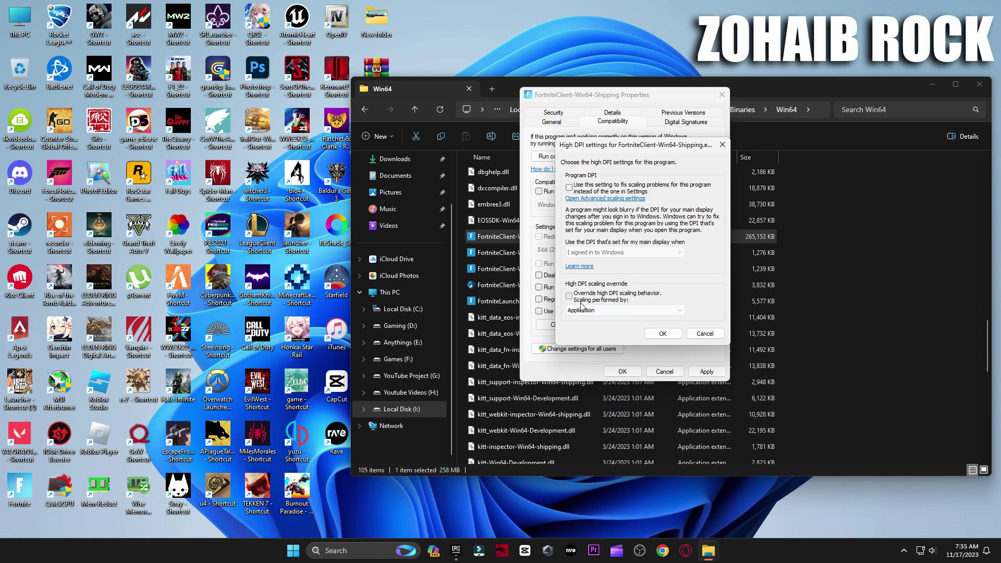
left_click(580, 309)
left_click(584, 316)
left_click(663, 334)
left_click(707, 372)
left_click(623, 372)
Override the high DPI scaling behavior in FortniteLauncher's compatibility properties, with scaling performed by Application.
right_click(515, 304)
left_click(536, 291)
left_click(559, 293)
left_click_drag(601, 243, 605, 124)
left_click(589, 156)
left_click(576, 356)
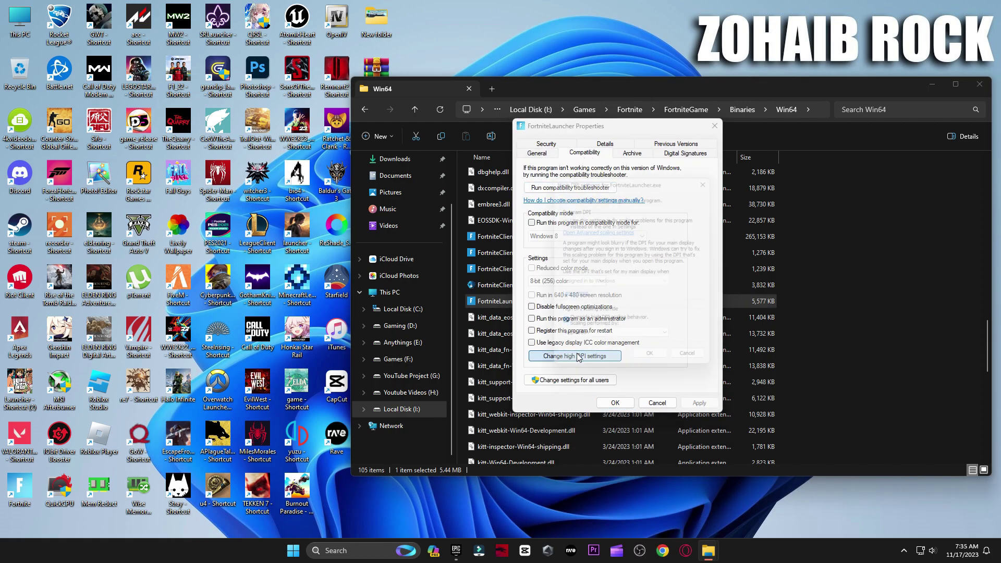
left_click(563, 327)
left_click(574, 338)
left_click(580, 346)
left_click(652, 367)
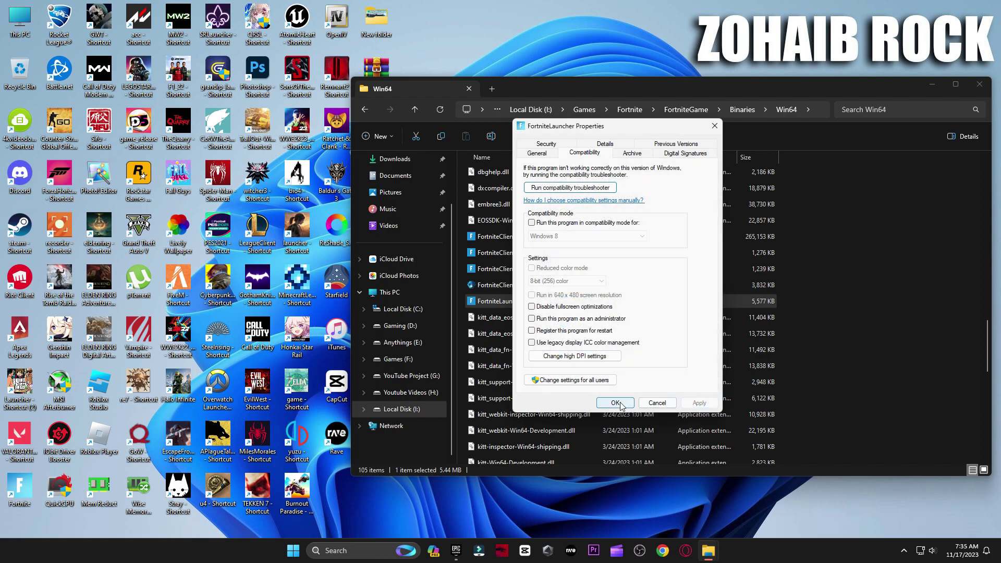
Confirm FortniteLauncher's properties and close the Win64 folder window.
left_click(615, 403)
left_click(980, 84)
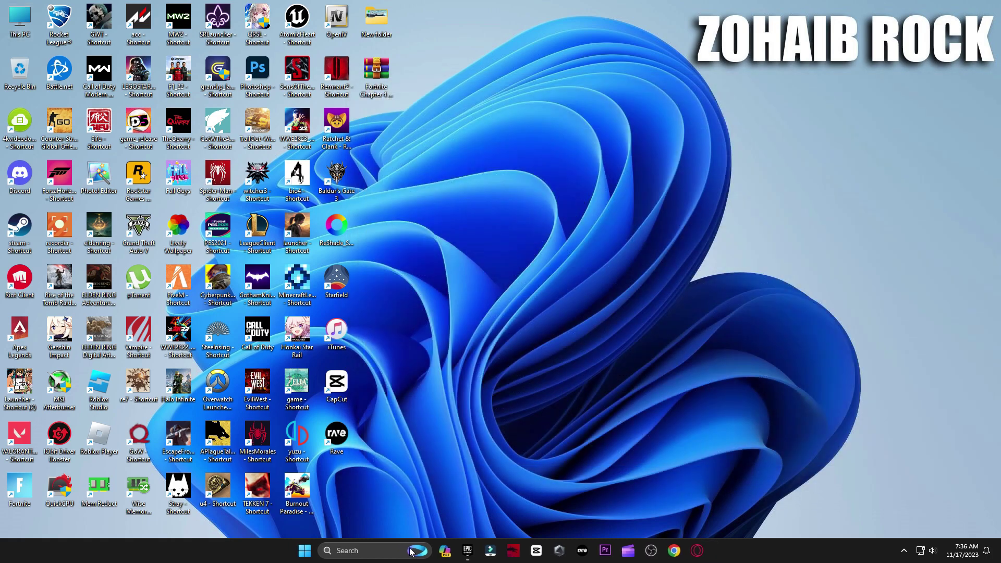
Launch Run from the Windows search and open the appdata folder with it.
left_click(365, 550)
type("run")
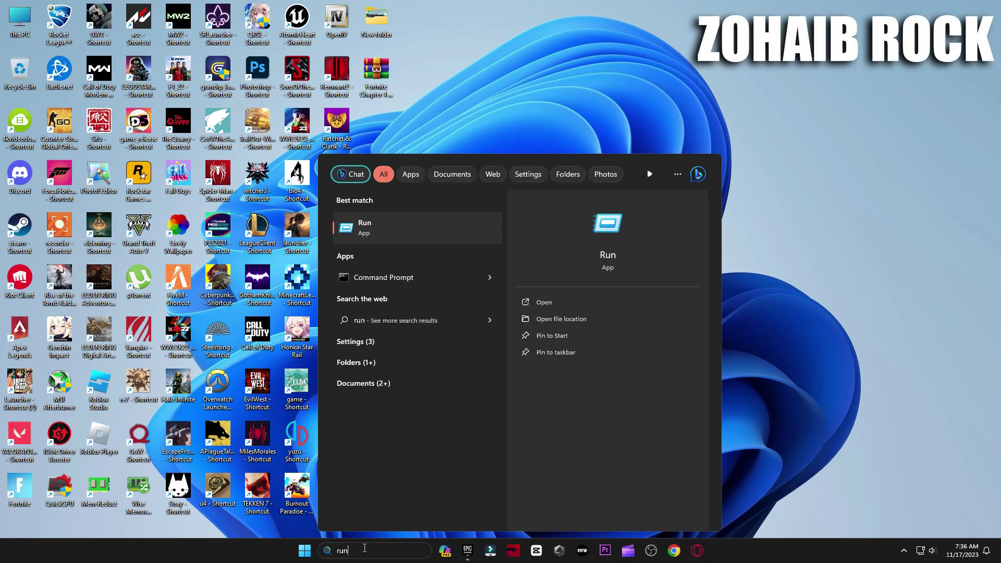
left_click(439, 219)
left_click_drag(151, 429, 630, 147)
type("a")
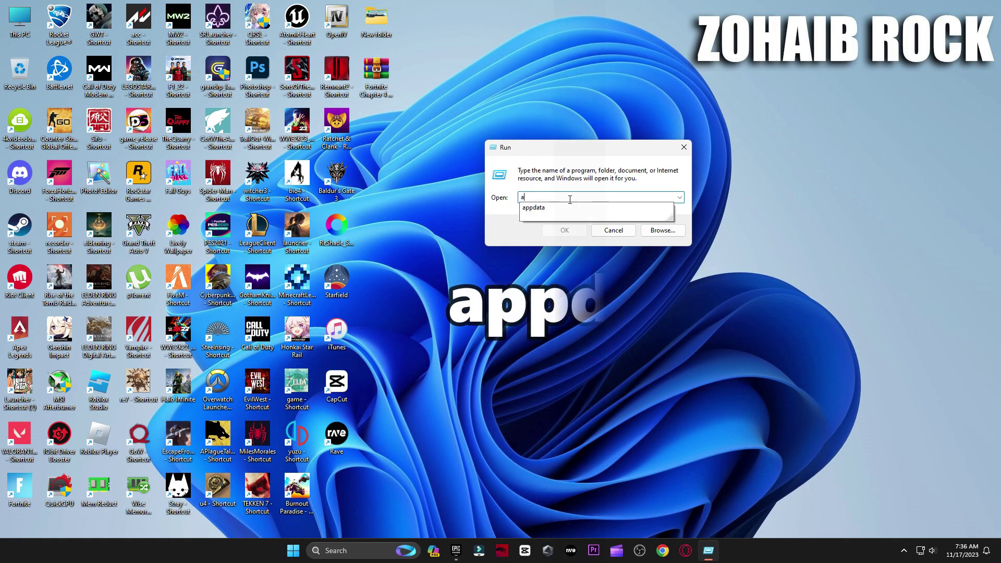
type("ppdata")
left_click(570, 200)
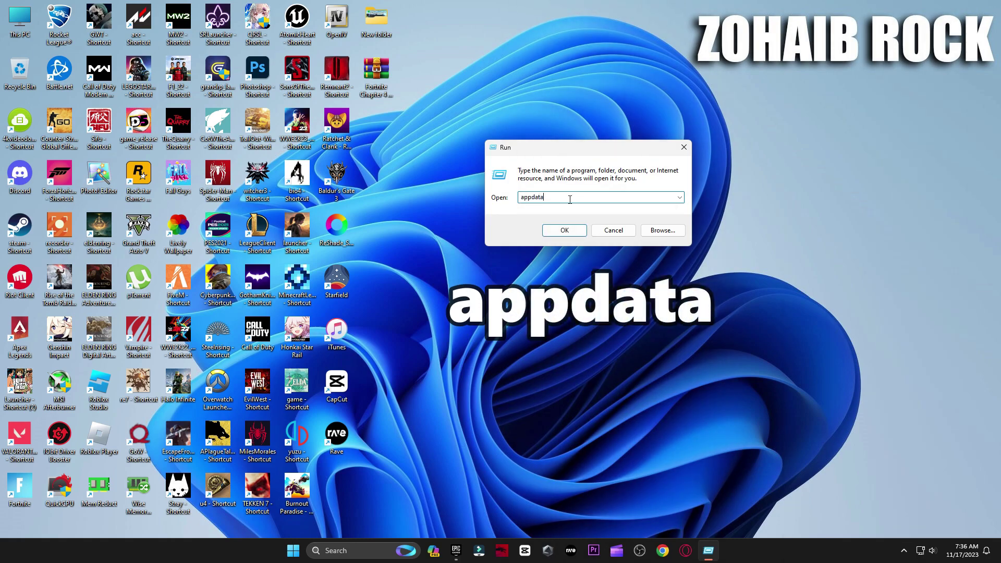
left_click(560, 227)
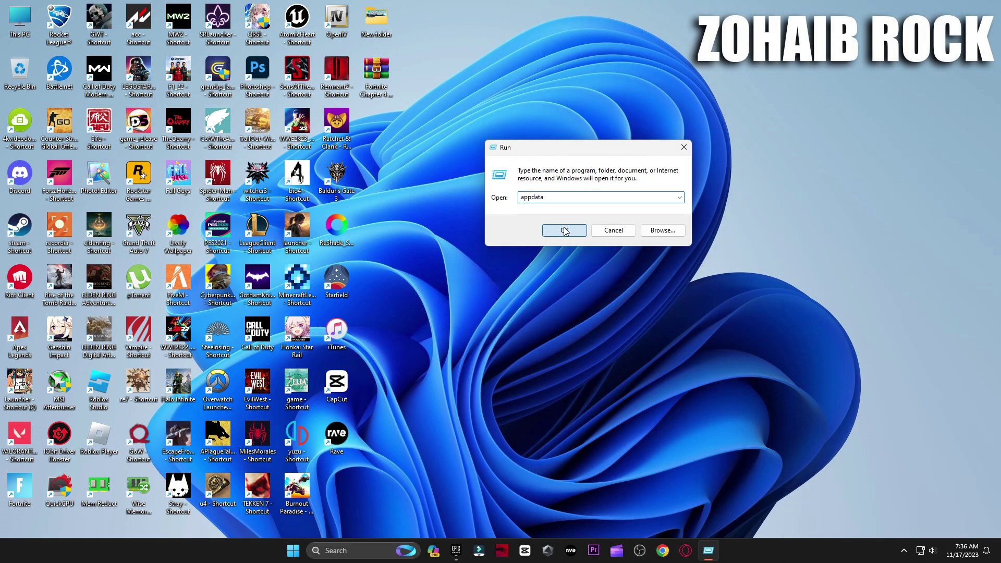
Go into the Local folder and open FortniteGame's Saved folder, then its Config folder.
double_click(496, 173)
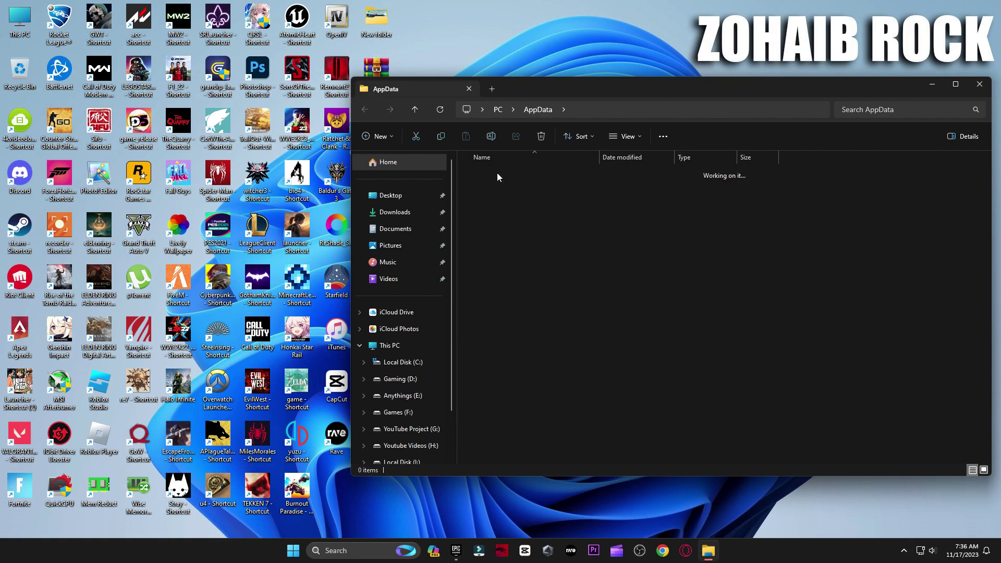
double_click(490, 187)
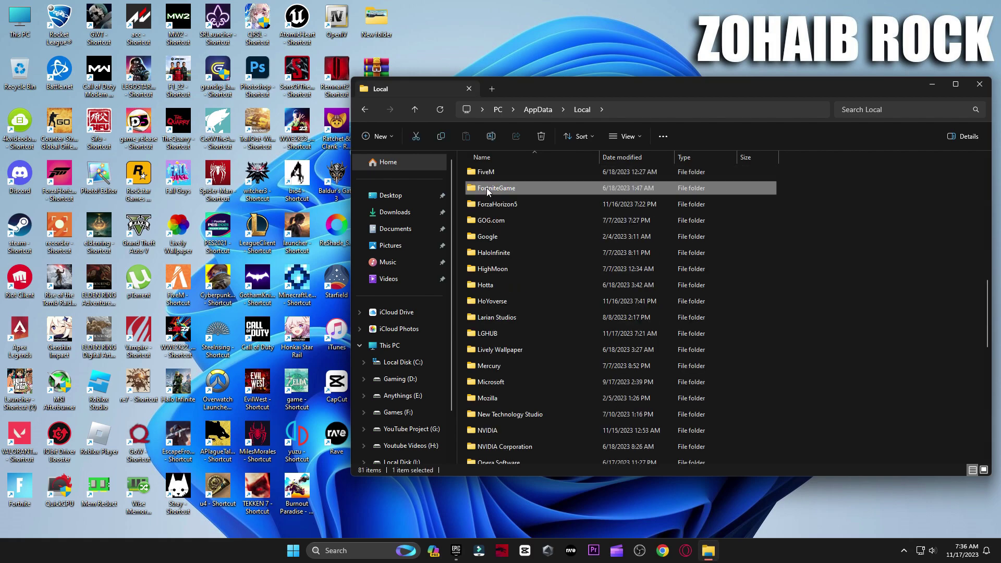
double_click(498, 176)
double_click(489, 191)
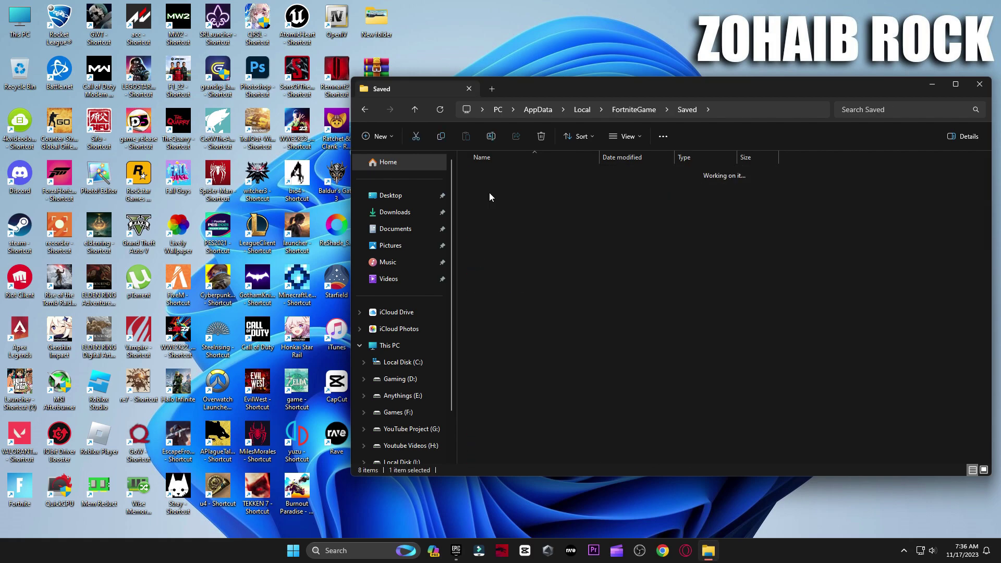
Delete the first item inside the WindowsClient folder and return to the Config folder.
double_click(508, 190)
left_click(498, 174)
left_click(541, 137)
left_click(365, 110)
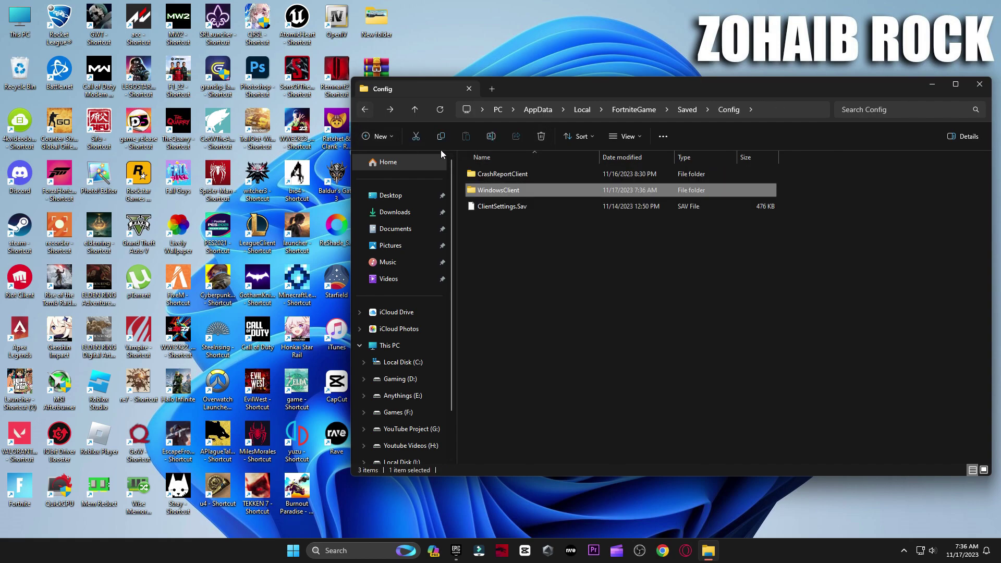
Empty Config's CrashReportClient folder and return to FortniteGame's Saved folder.
double_click(512, 174)
left_click(521, 174)
left_click(541, 136)
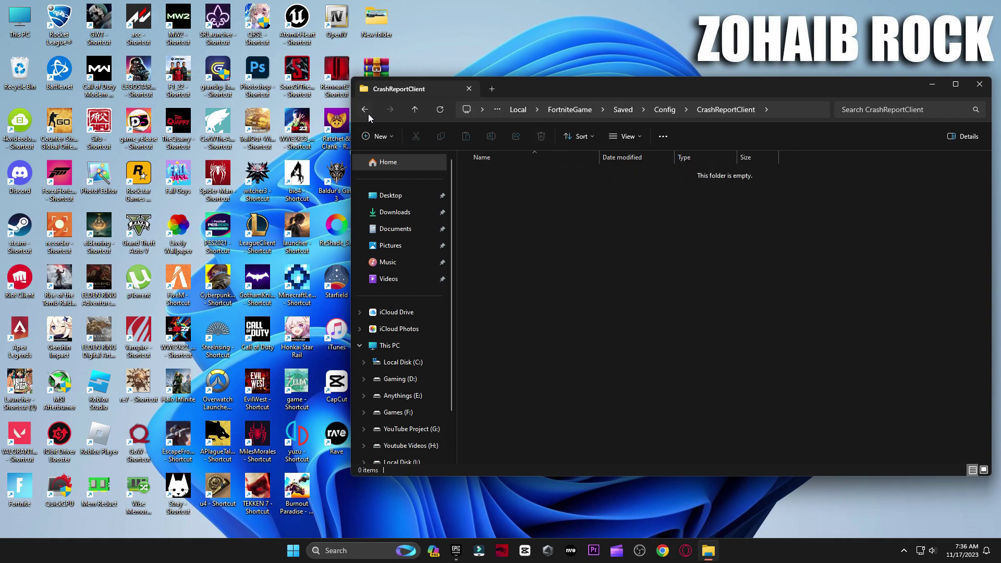
left_click(365, 110)
left_click(366, 111)
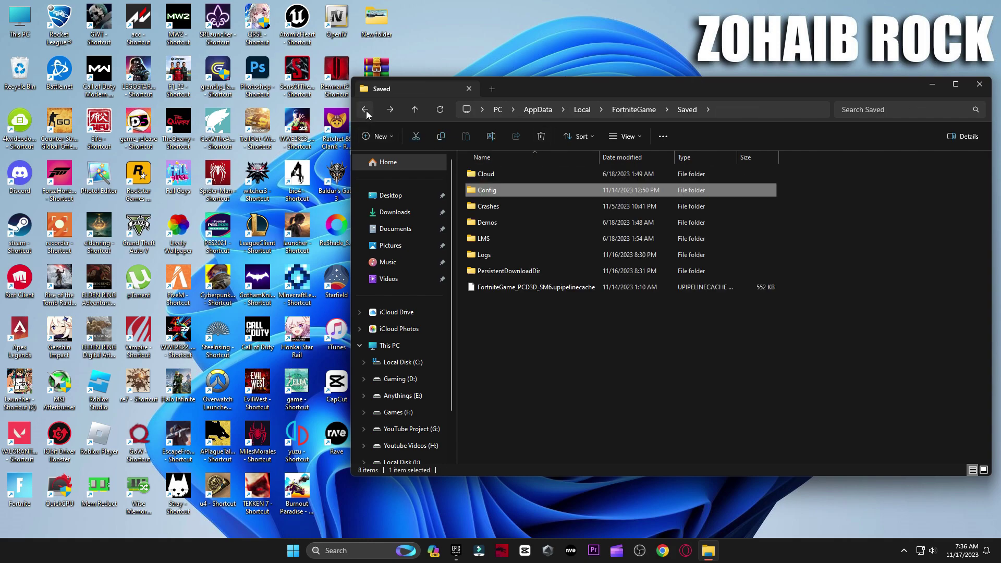
Check the Crashes folder for leftover files and clear all files from the Logs folder in FortniteGame's Saved folder.
double_click(506, 206)
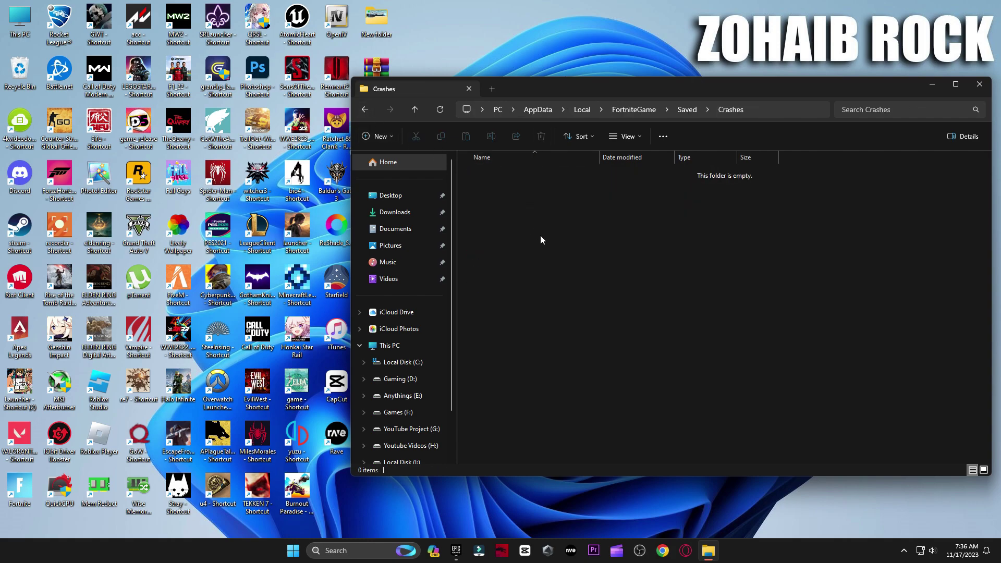
left_click(369, 110)
double_click(516, 255)
left_click_drag(595, 301, 530, 156)
key("BackSpace")
Return to the Local folder and open the Saved folder inside EpicGamesLauncher.
key("BackSpace")
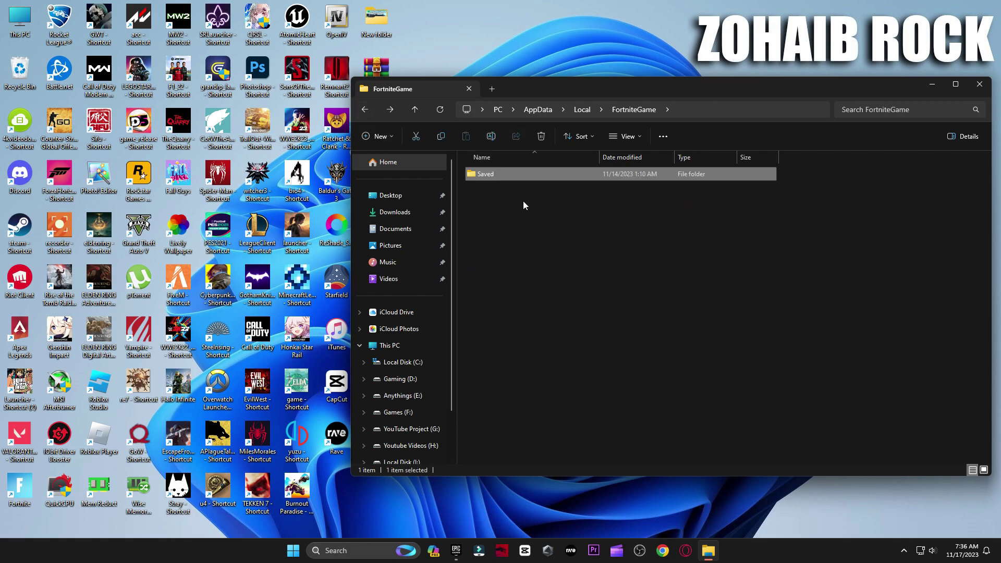
key("BackSpace")
left_click(553, 427)
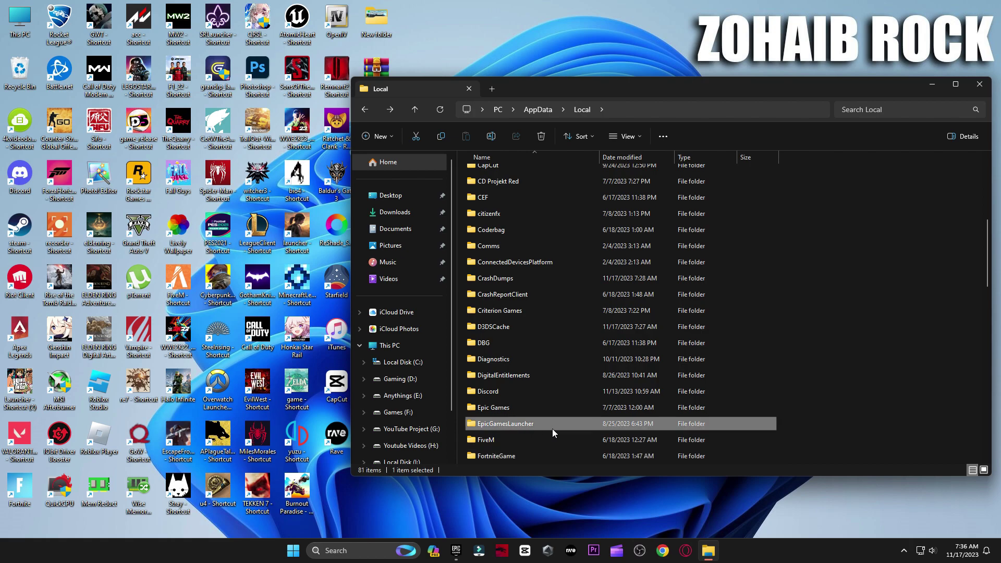
double_click(511, 424)
left_click(487, 207)
double_click(506, 209)
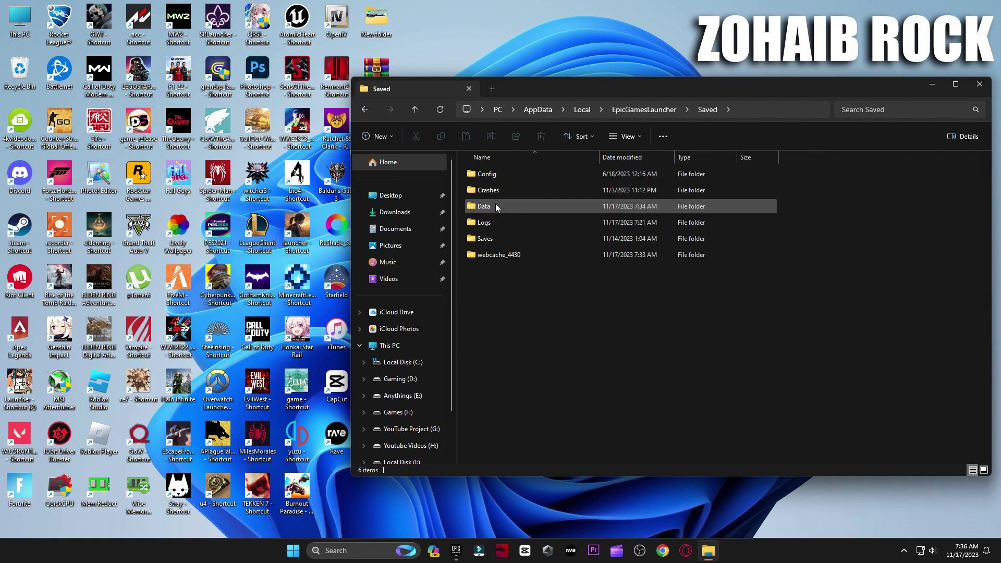
Check the launcher's Crashes folder, delete everything in Config's CrashReportClient folder, and return to Saved.
double_click(492, 193)
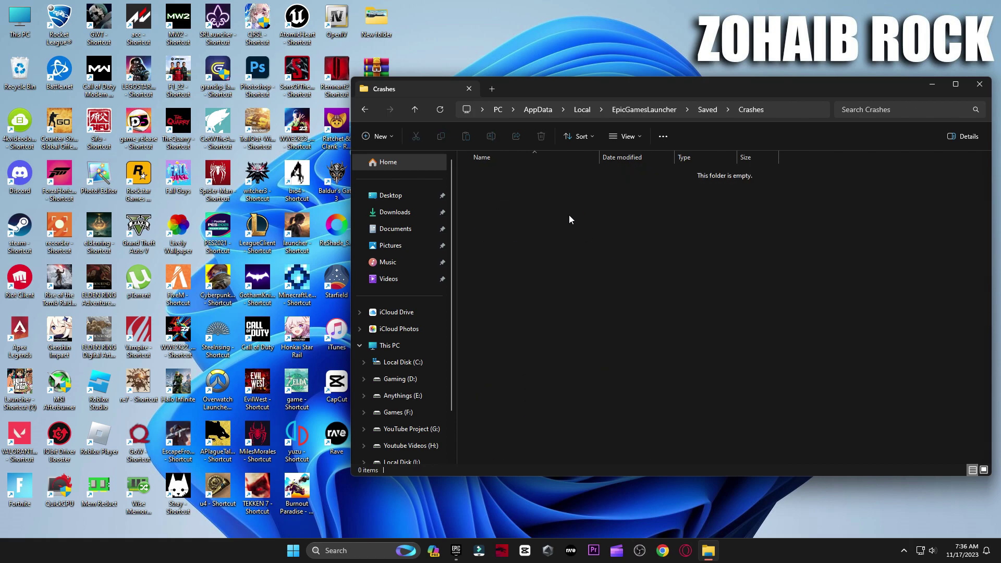
key("BackSpace")
double_click(479, 175)
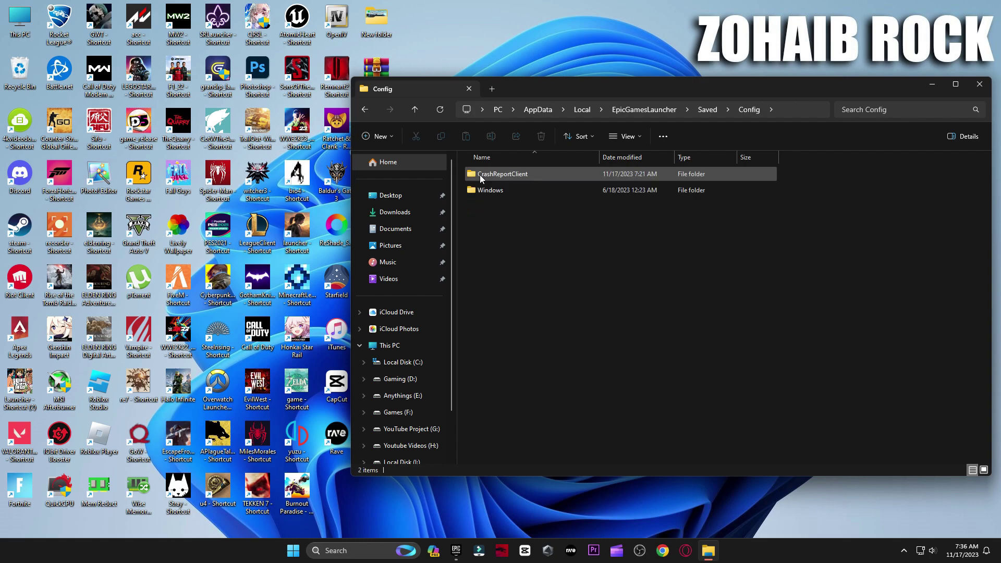
double_click(496, 175)
left_click_drag(625, 387, 519, 164)
key("Delete")
key("BackSpace")
key("BackSpace")
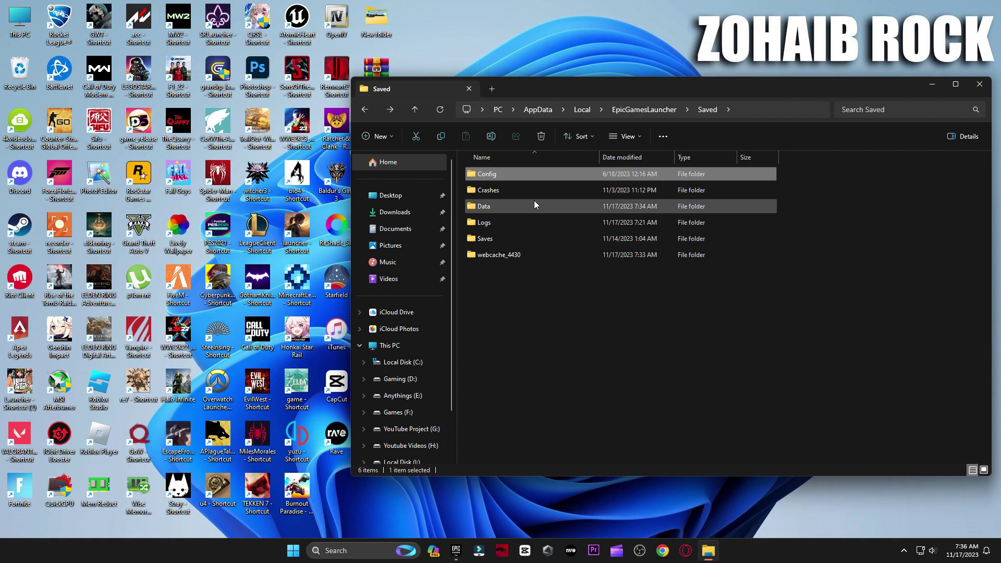
Delete all contents of the webcache_4430 folder, skipping items in use, and close the folder window.
double_click(515, 255)
left_click(502, 240)
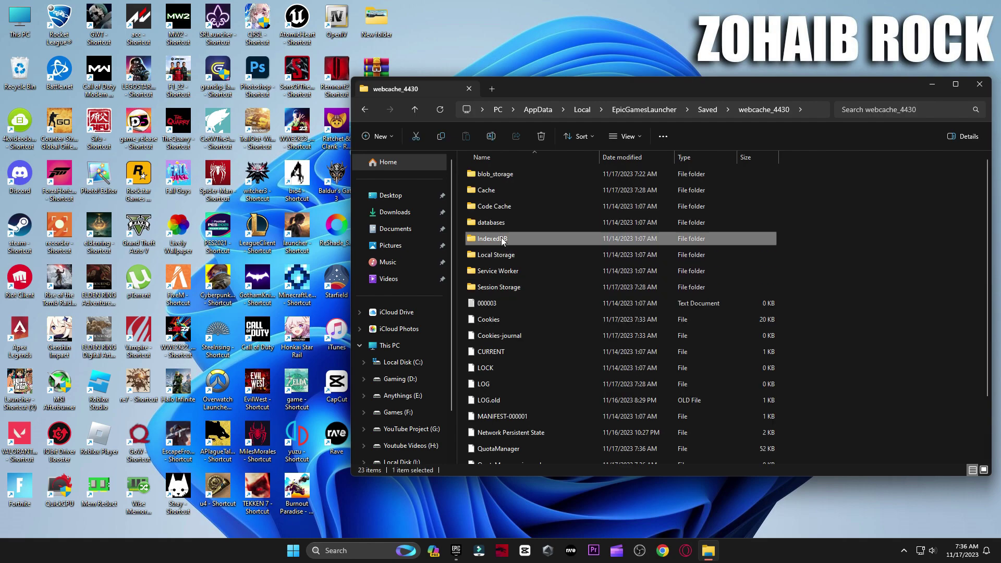
key("ctrl+a")
key("Delete")
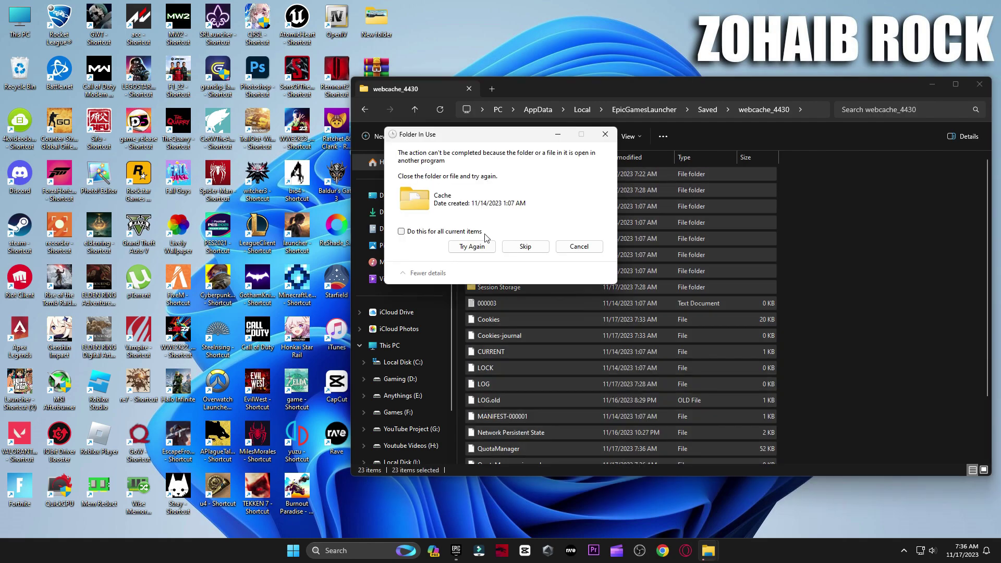
left_click(502, 248)
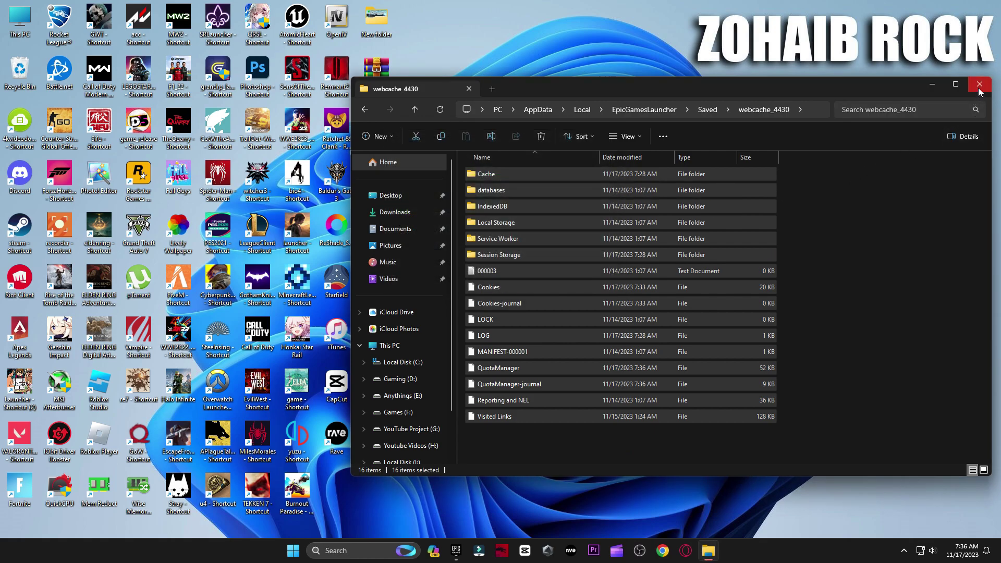
key("ctrl+w")
Empty the Recycle Bin and confirm the permanent deletion.
right_click(27, 71)
left_click(78, 121)
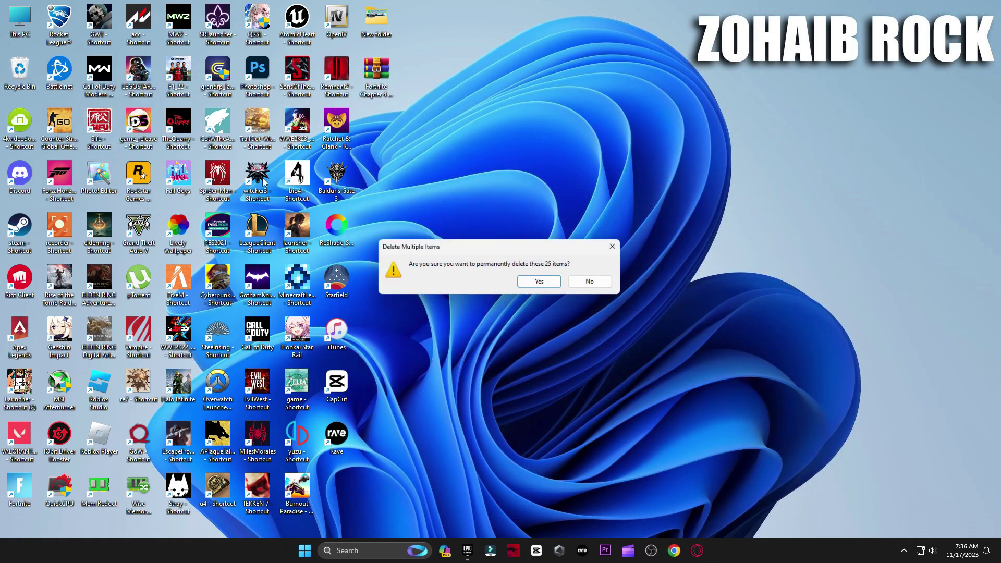
left_click(542, 283)
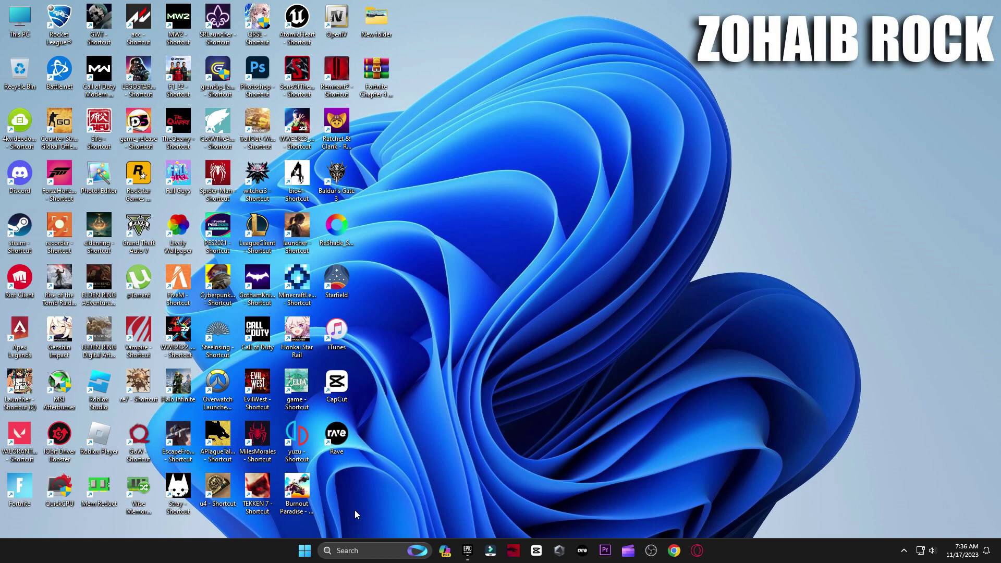
Open Windows Settings and review the General page under Privacy & security.
left_click(305, 551)
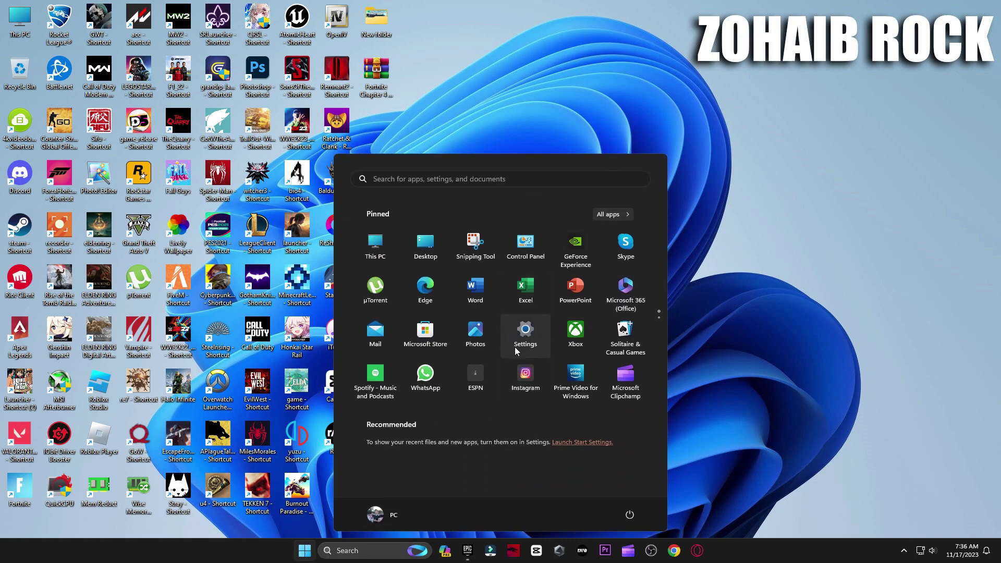
left_click(519, 327)
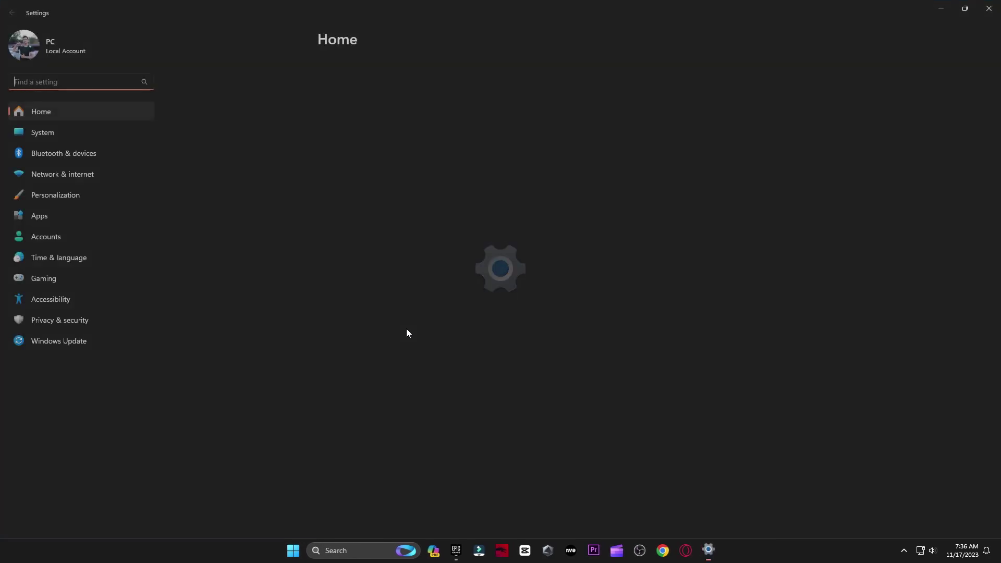
left_click(45, 320)
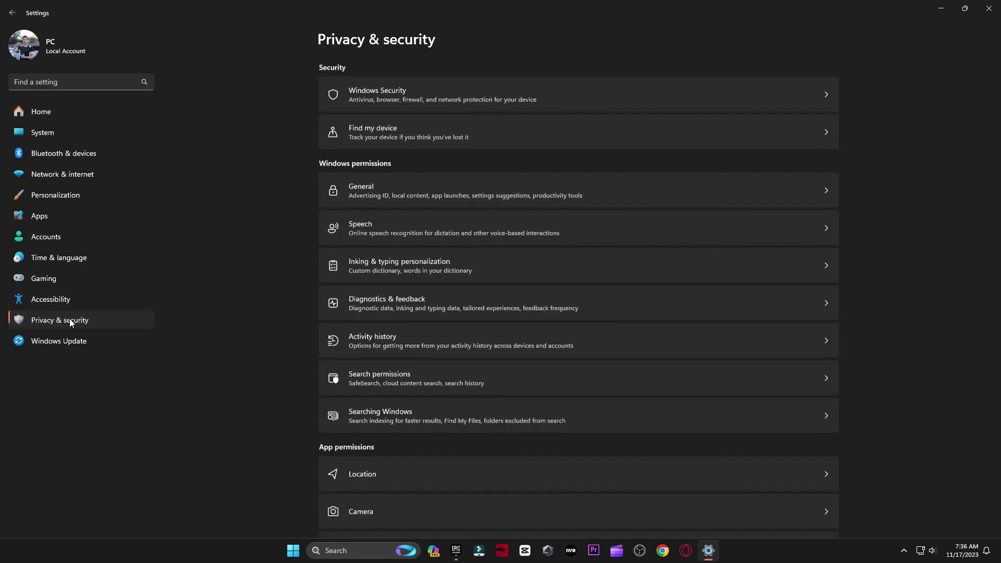
left_click(447, 183)
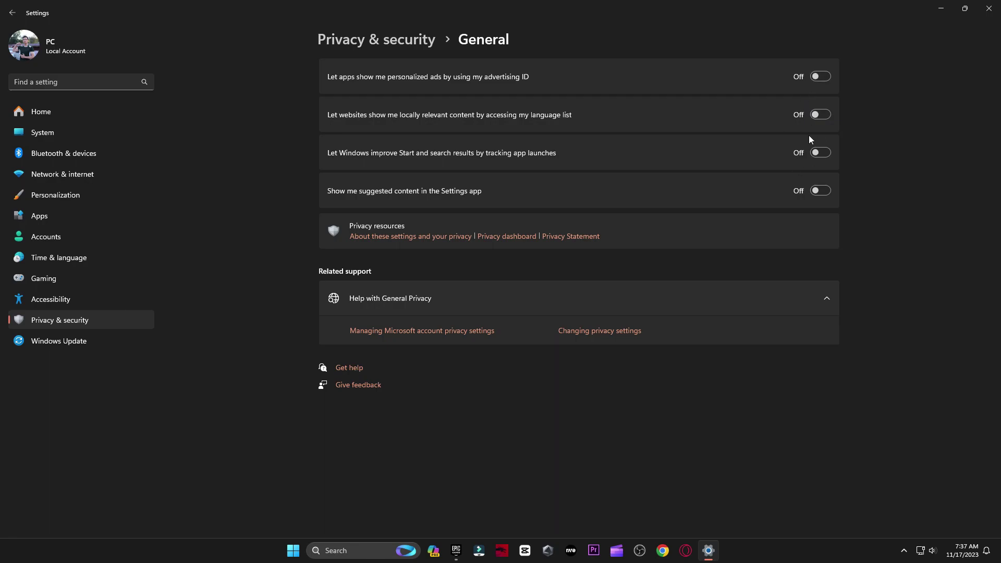
Review the Startup apps list in Windows Settings and turn off automatic startup for Rave.
left_click(47, 217)
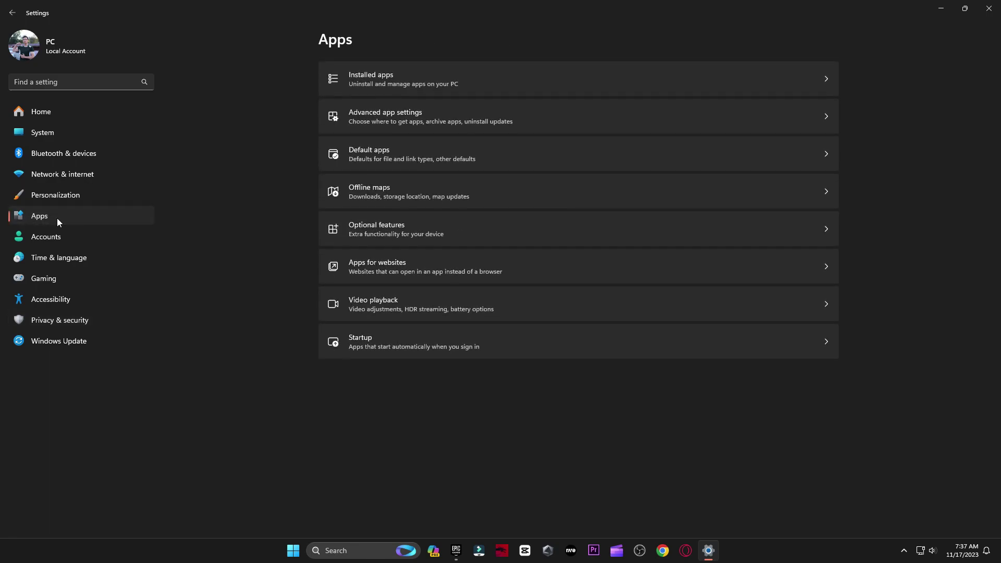
left_click(374, 344)
scroll(522, 234, "down", 5)
scroll(531, 236, "down", 10)
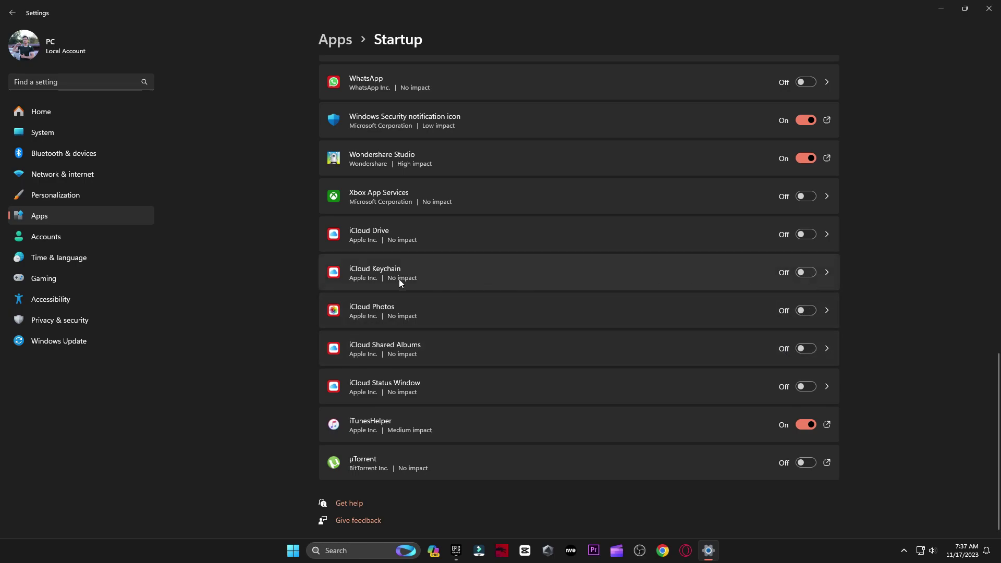
scroll(789, 248, "up", 5)
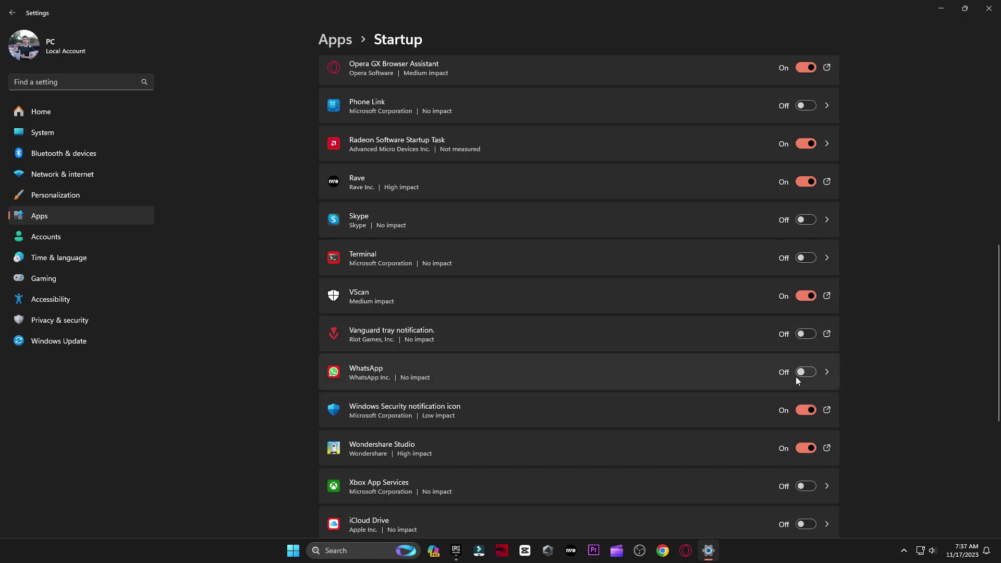
scroll(729, 382, "up", 3)
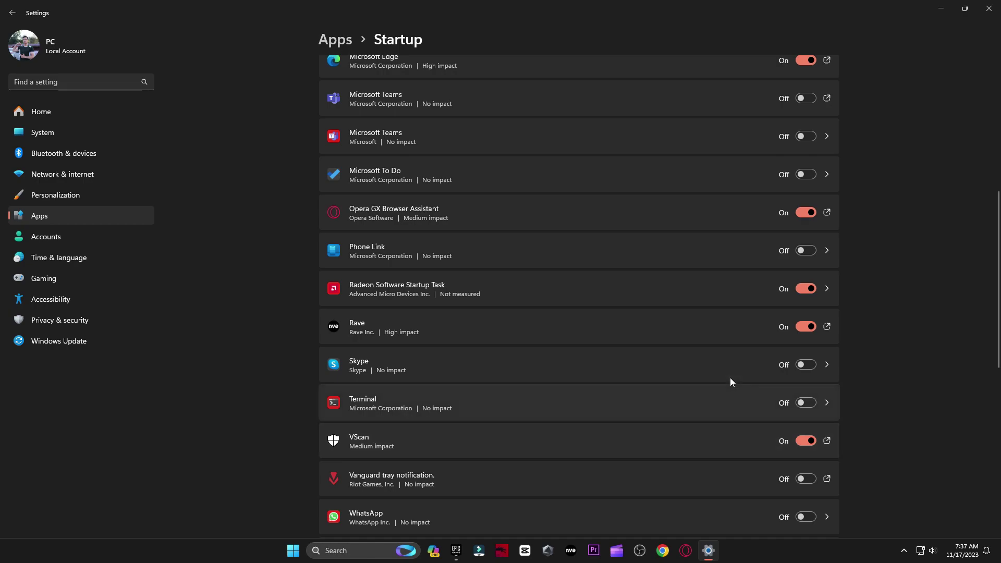
scroll(640, 387, "up", 3)
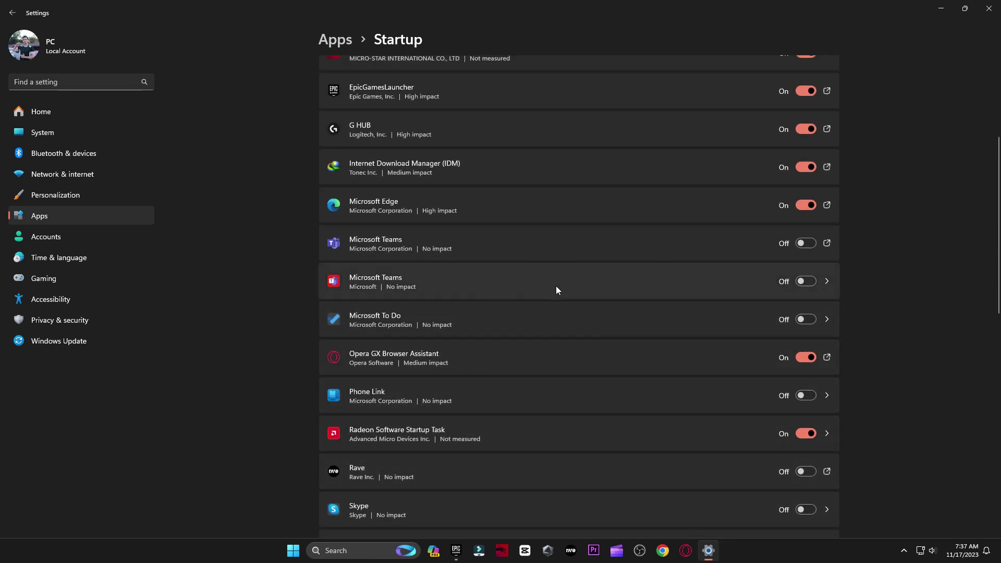
scroll(537, 393, "up", 3)
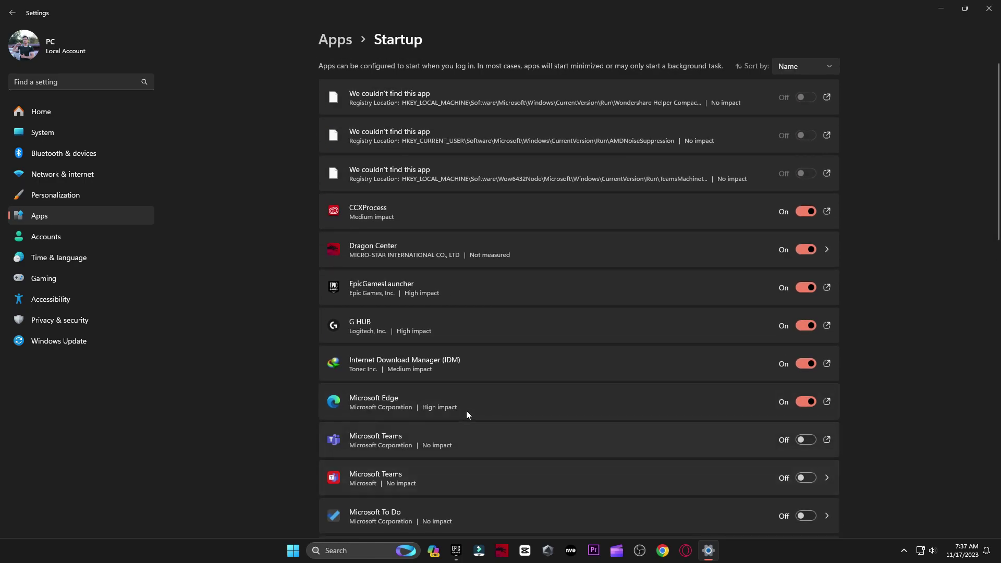
Review the Game Bar and Game Mode pages in the Gaming settings.
left_click(44, 278)
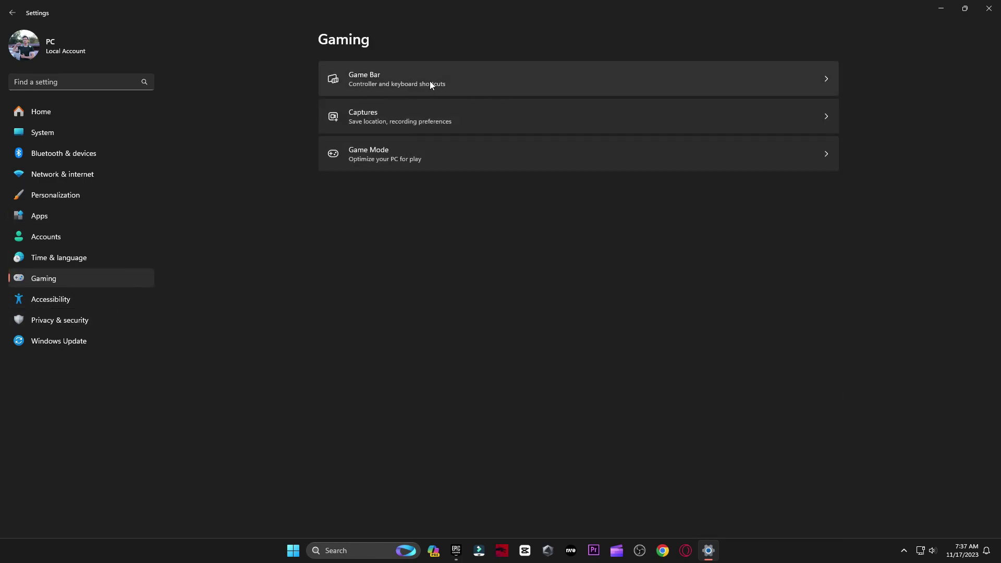
left_click(429, 84)
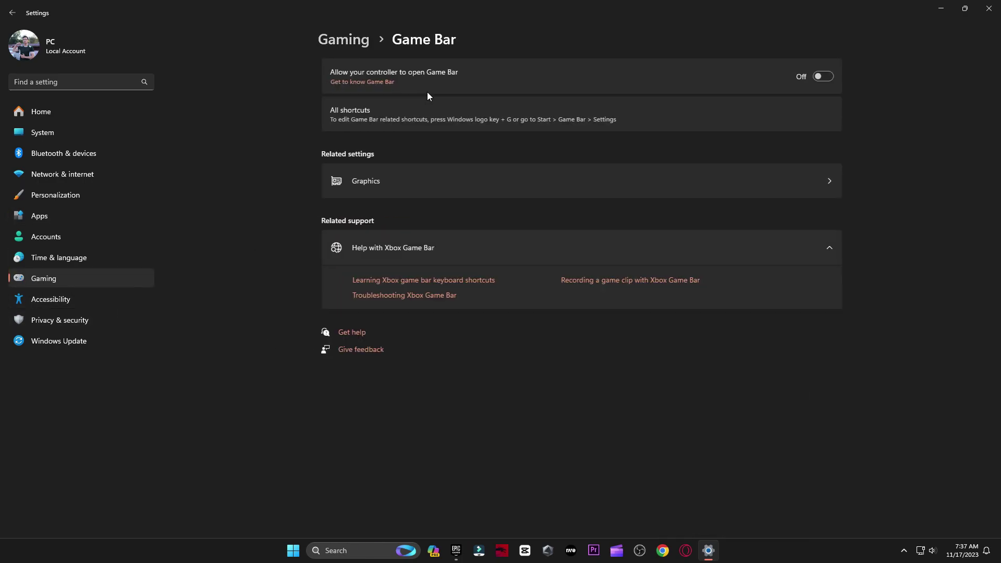
left_click(17, 18)
left_click(422, 155)
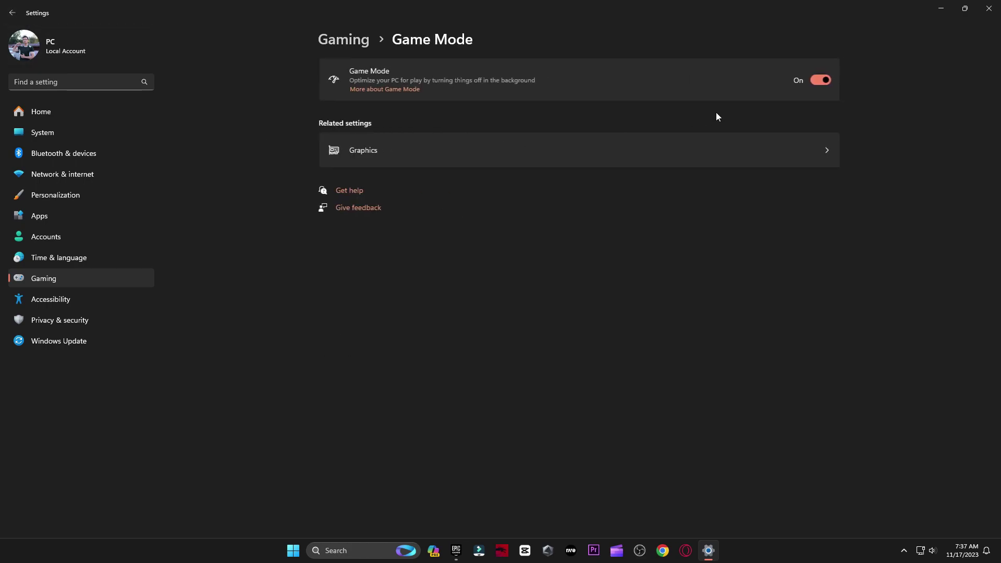
Open the Graphics settings related to Game Mode and remove the existing Fortnite entry from the app list.
left_click(466, 148)
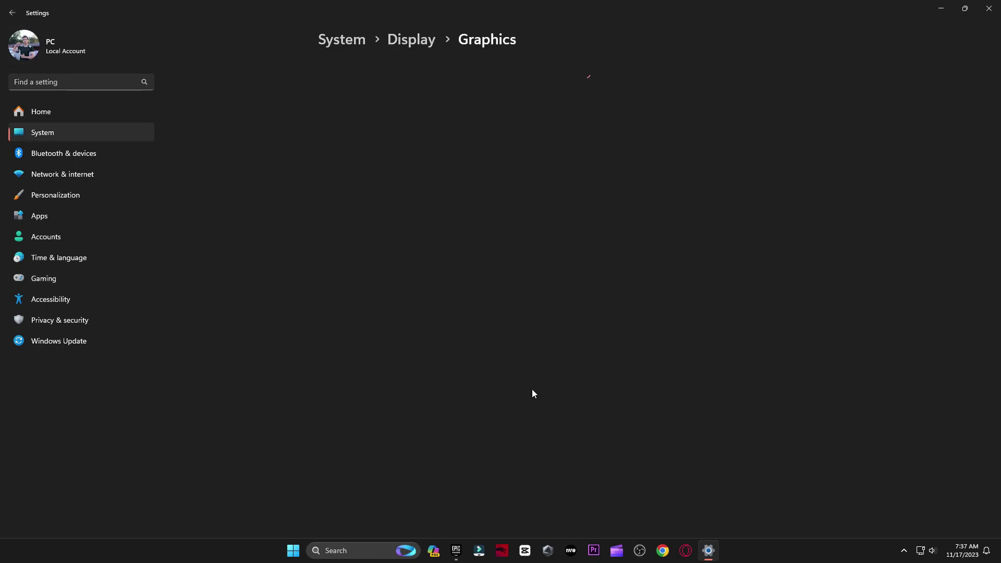
scroll(431, 252, "down", 8)
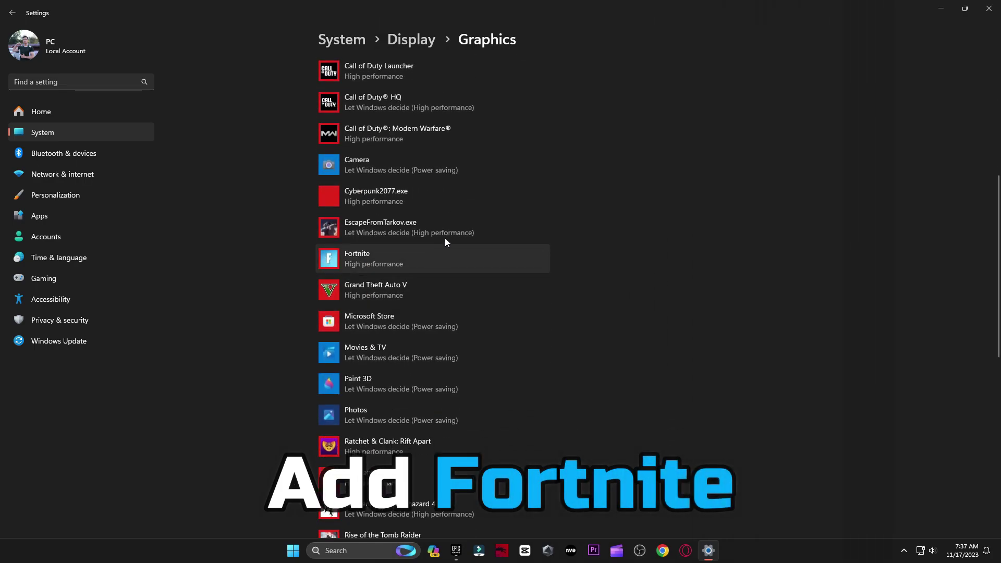
left_click(393, 119)
left_click(518, 165)
Add FortniteClient-Win64-Shipping from I:\Games\Fortnite\FortniteGame\Binaries\Win64 to the Graphics app list.
scroll(522, 350, "up", 6)
left_click(342, 114)
left_click(56, 373)
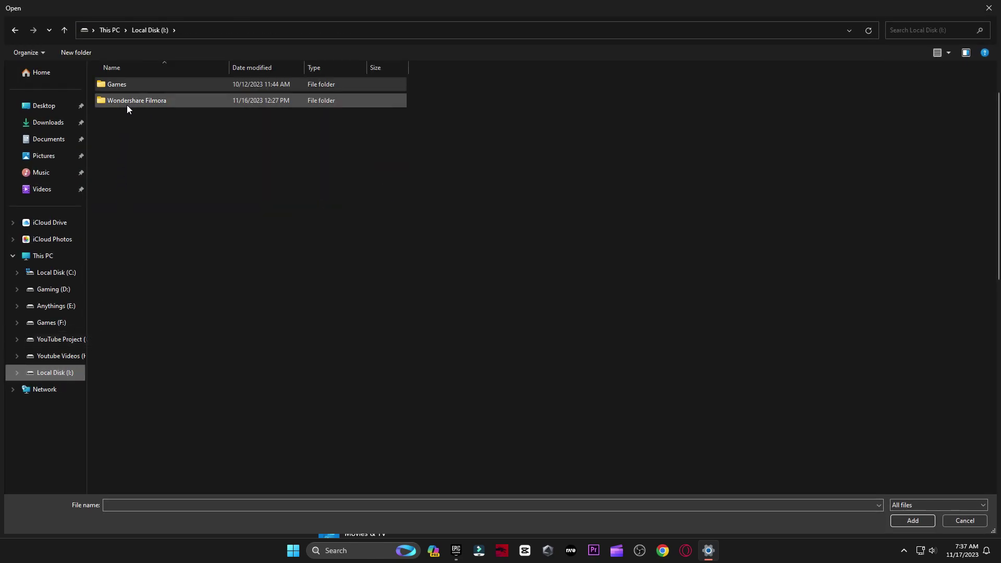
double_click(129, 82)
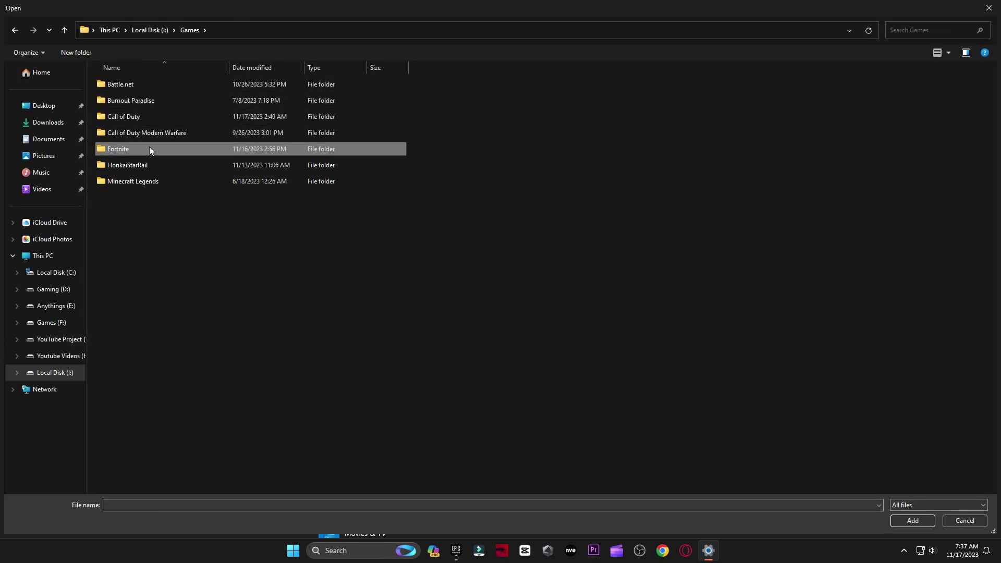
double_click(150, 149)
double_click(159, 133)
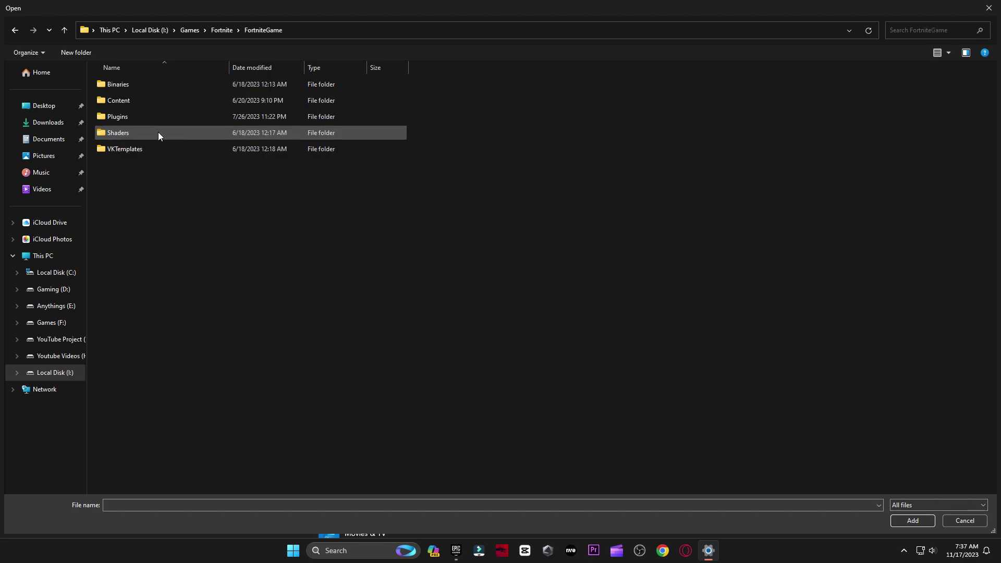
double_click(141, 85)
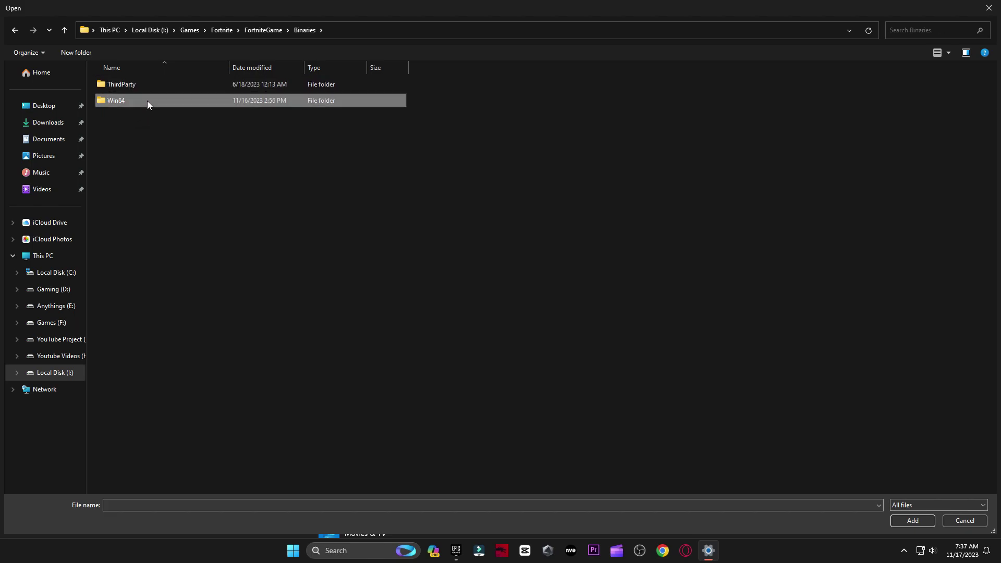
double_click(147, 101)
left_click(160, 167)
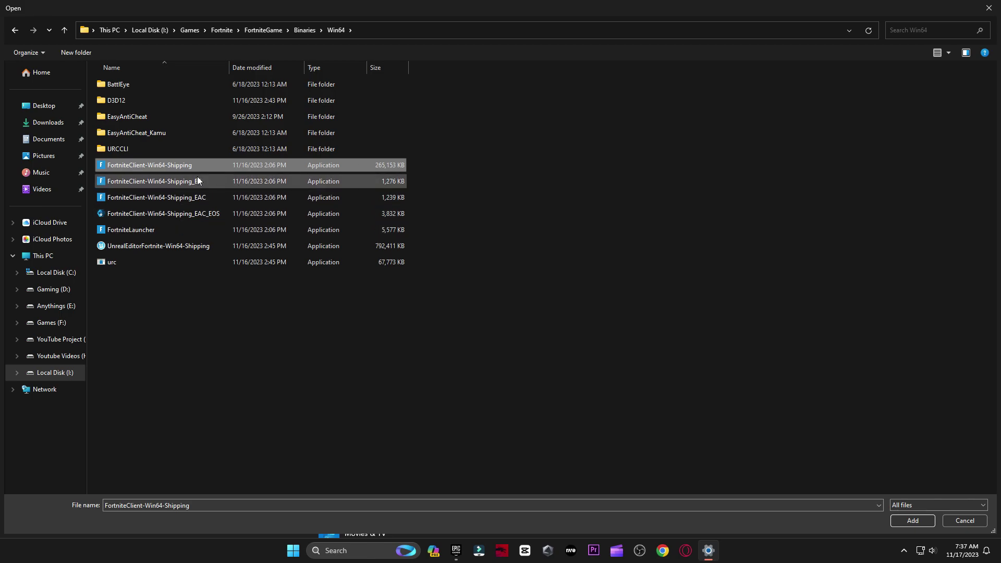
left_click(914, 521)
Set Fortnite's graphics preference to High performance and save it.
left_click(466, 313)
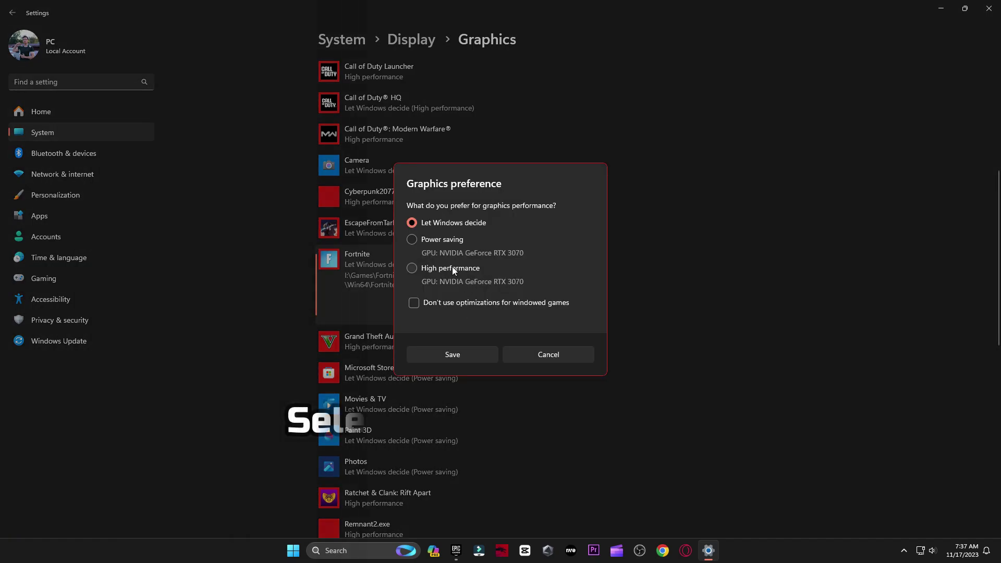
left_click(431, 270)
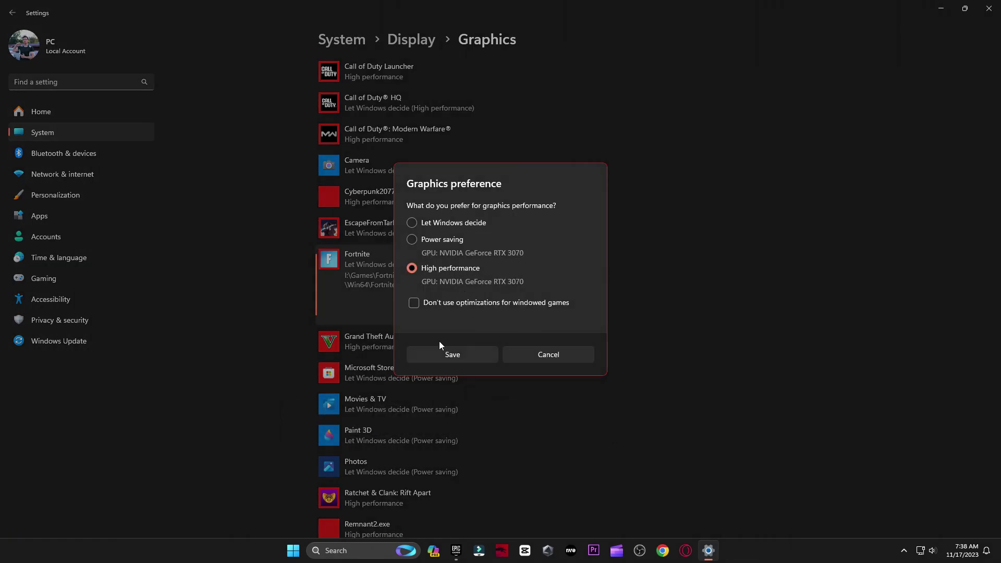
left_click(459, 355)
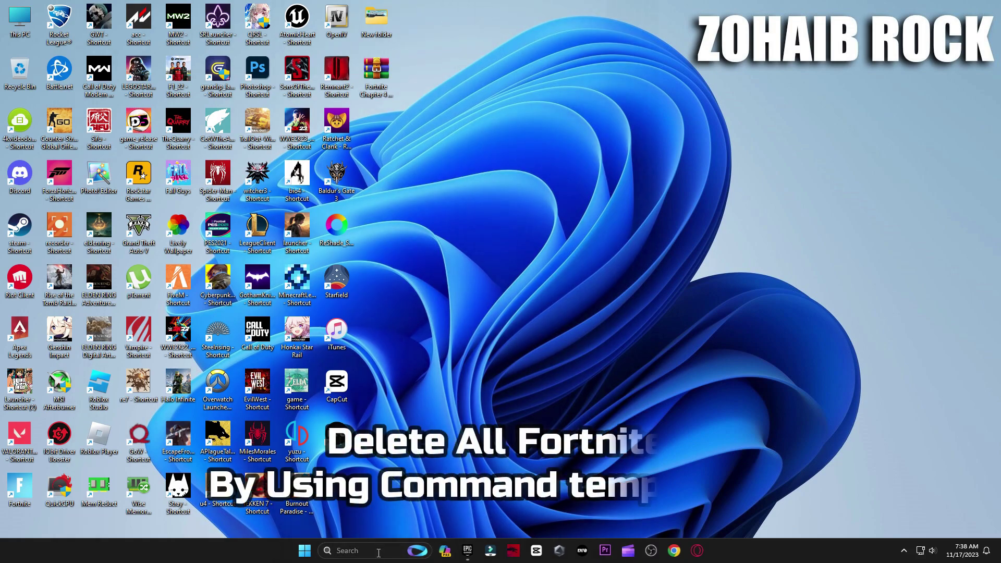
Open the Temp folder through the Run dialog with the command %temp%.
left_click(379, 554)
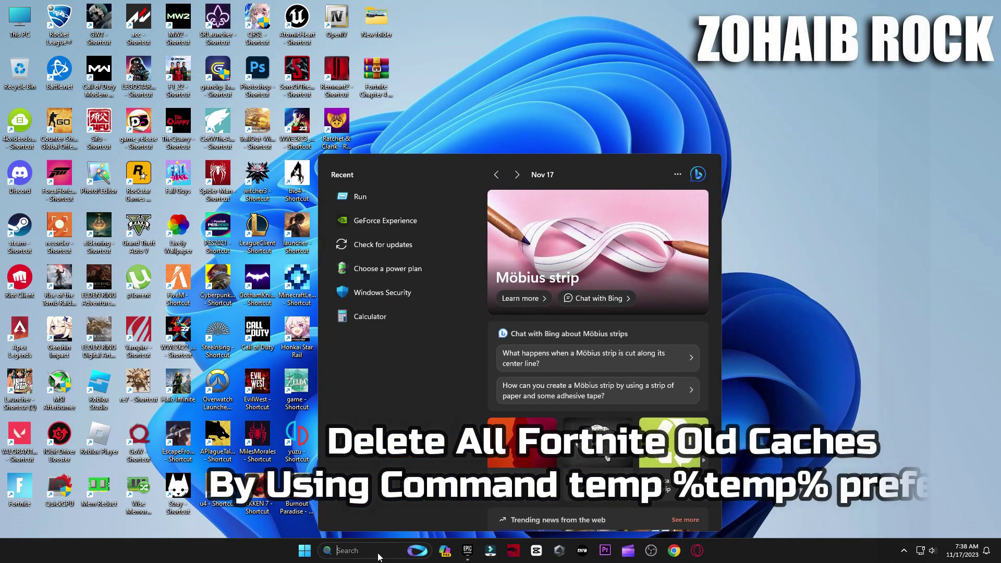
type("run")
left_click(398, 229)
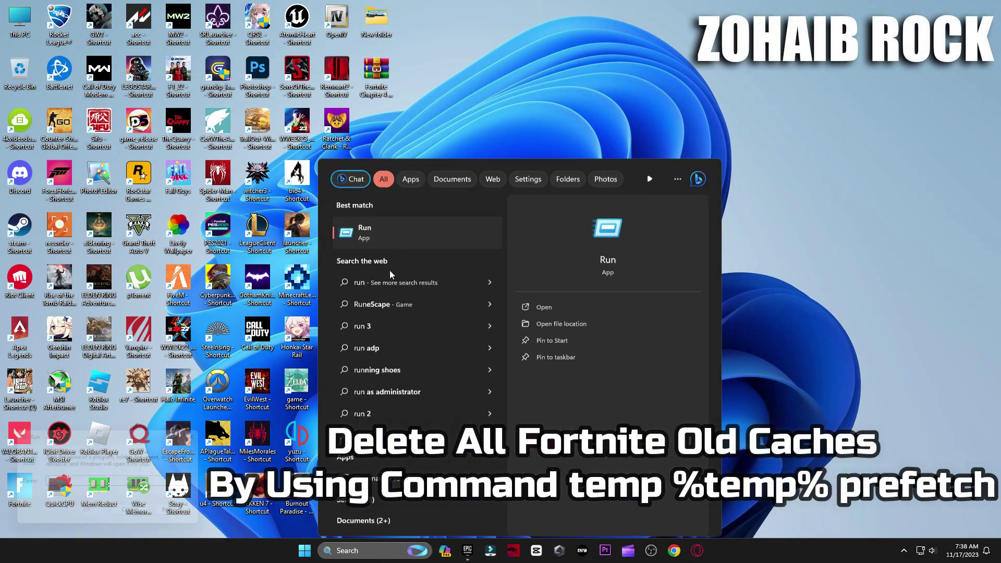
left_click_drag(135, 428, 599, 136)
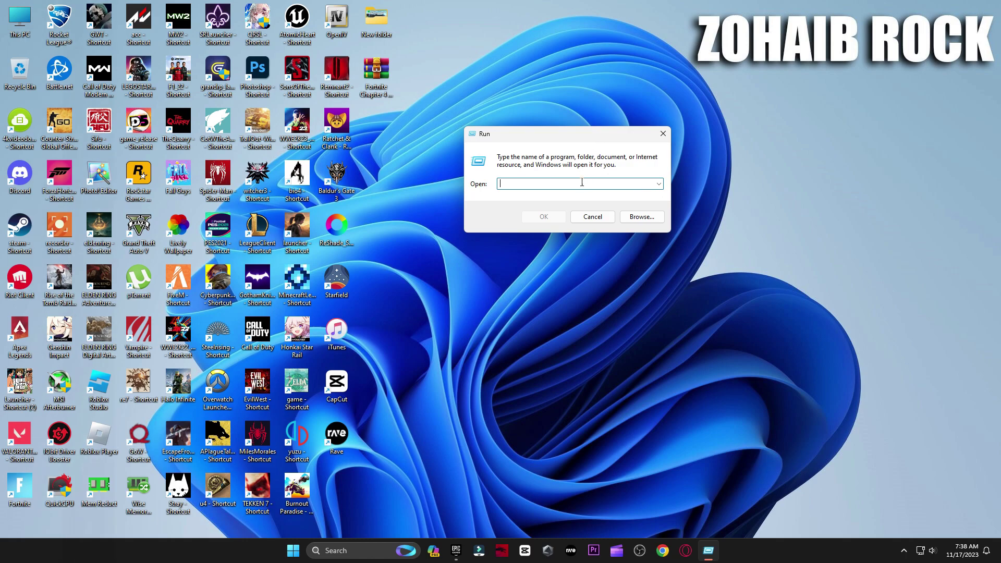
type("%t")
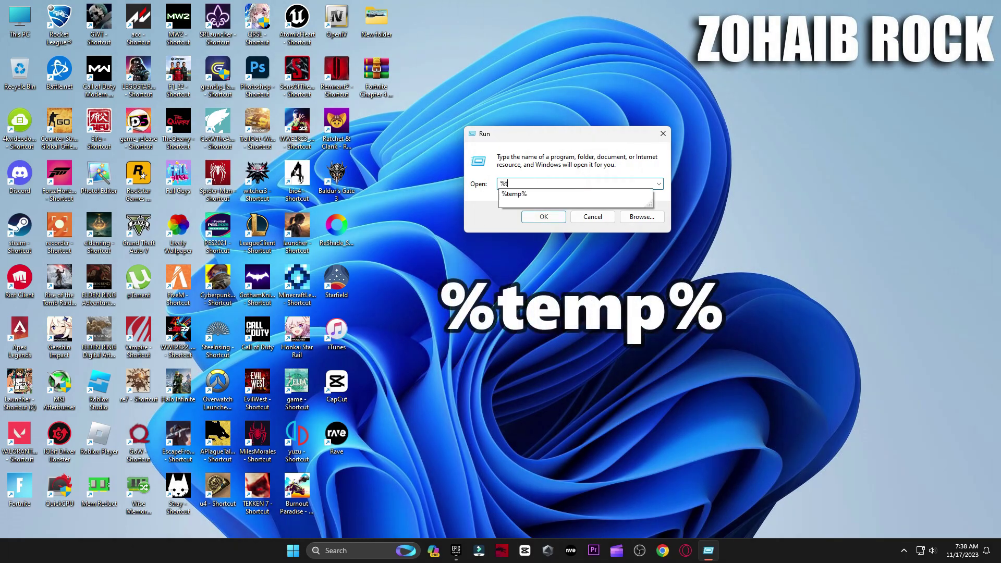
type("emp%")
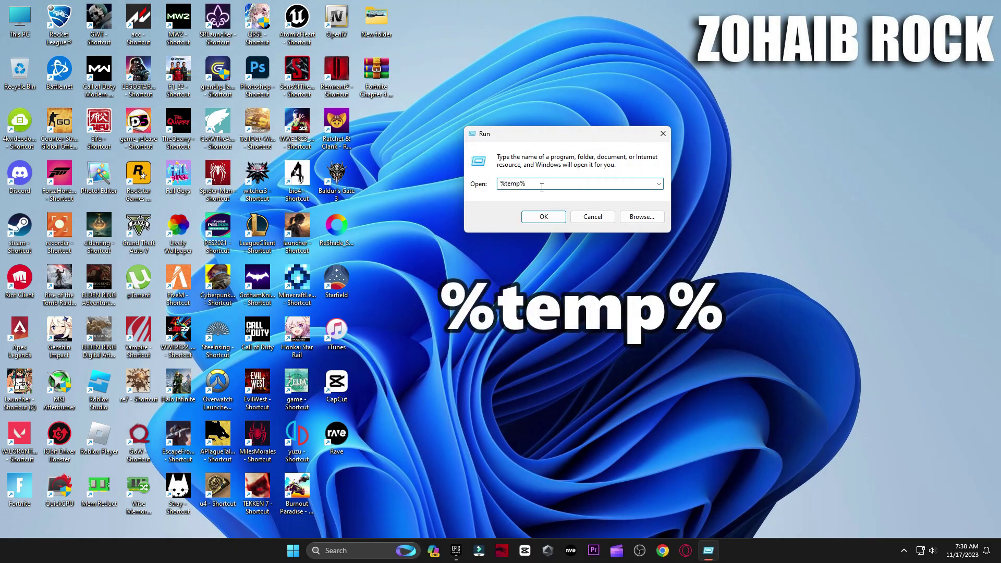
left_click(544, 217)
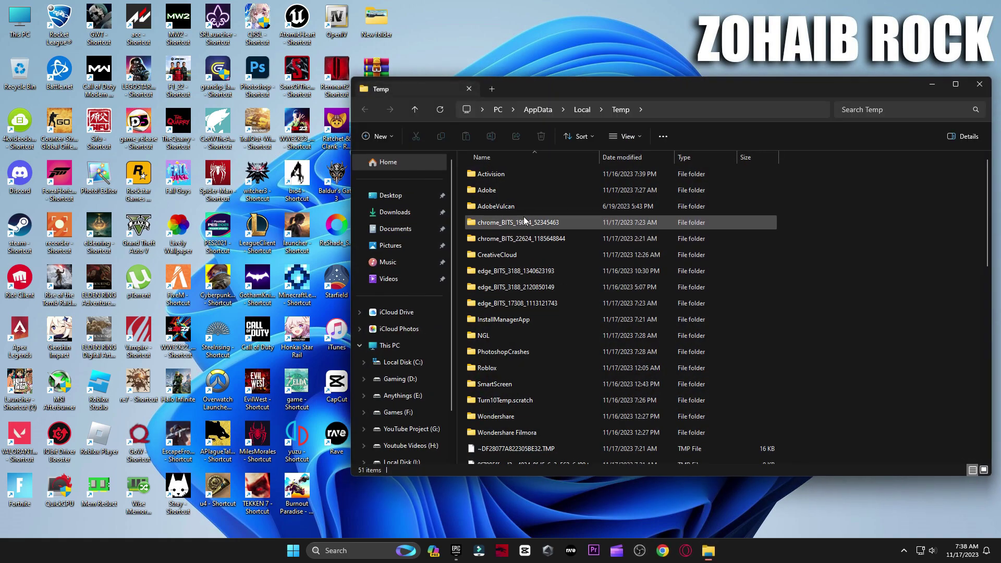
Delete all contents of the Temp folder, skipping items in use, and close the folder window.
key("ctrl+a")
left_click(541, 138)
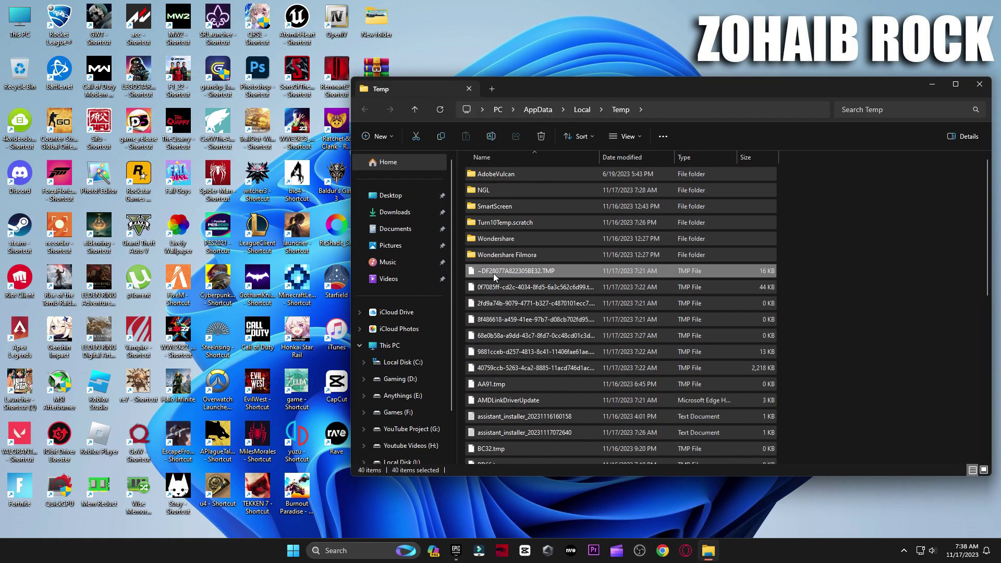
left_click(525, 247)
left_click(979, 84)
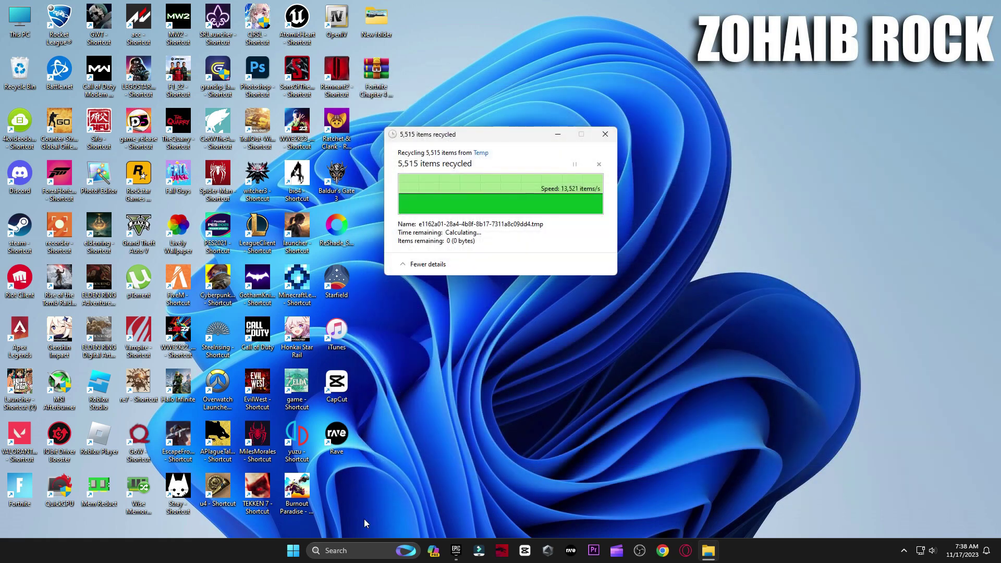
Open the Prefetch folder through the Run dialog with the command prefetch and grant permanent access to it.
left_click(340, 550)
type("run")
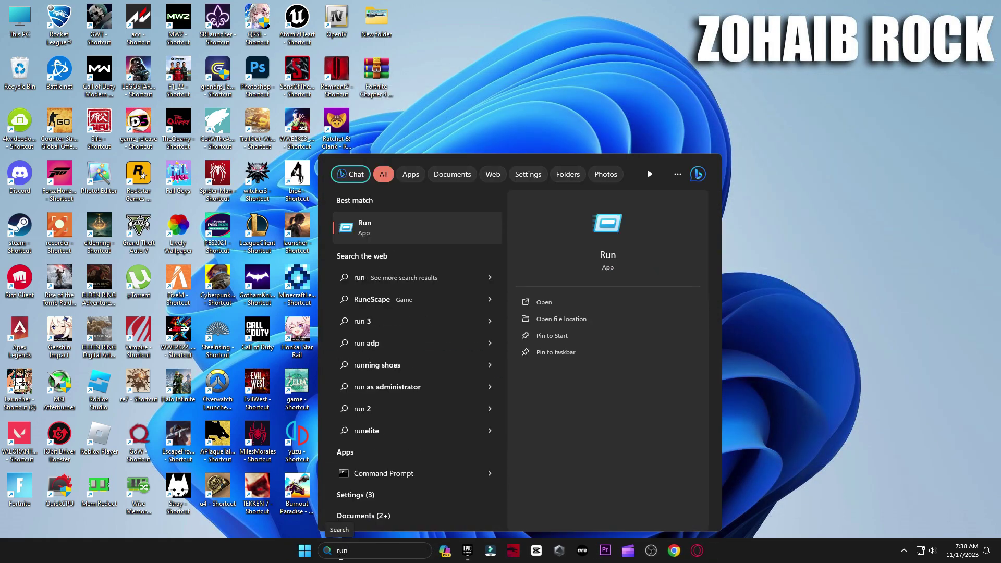
key("Return")
left_click_drag(162, 437, 629, 155)
type("prefetch")
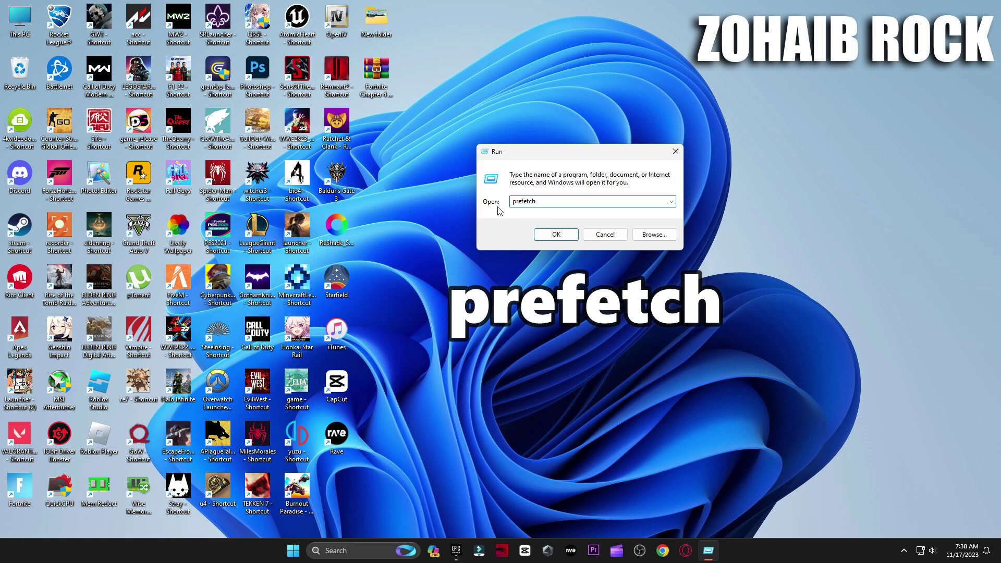
left_click(557, 234)
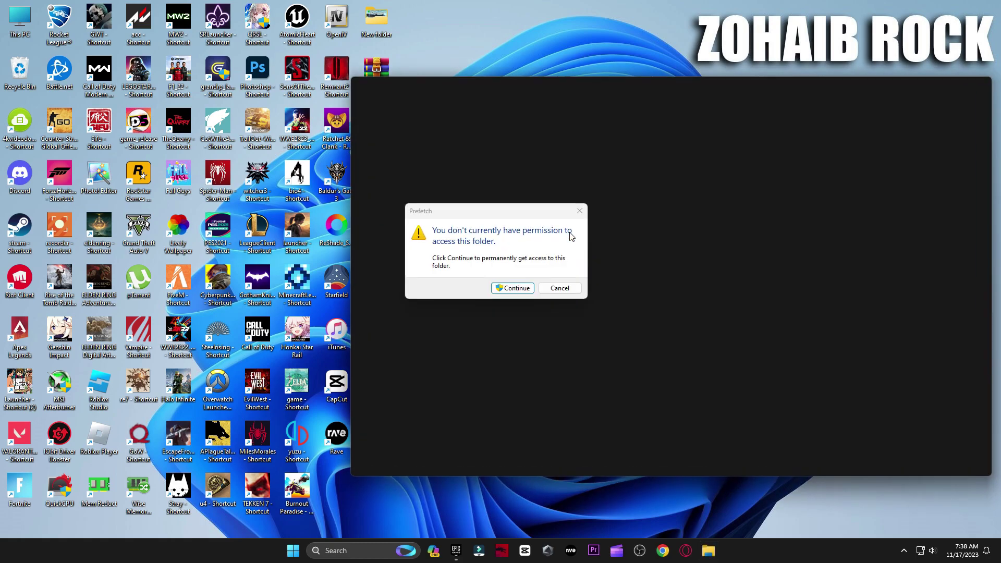
left_click(525, 286)
Delete all files in the Prefetch folder, skipping all items in use, and close the folder window.
key("ctrl+a")
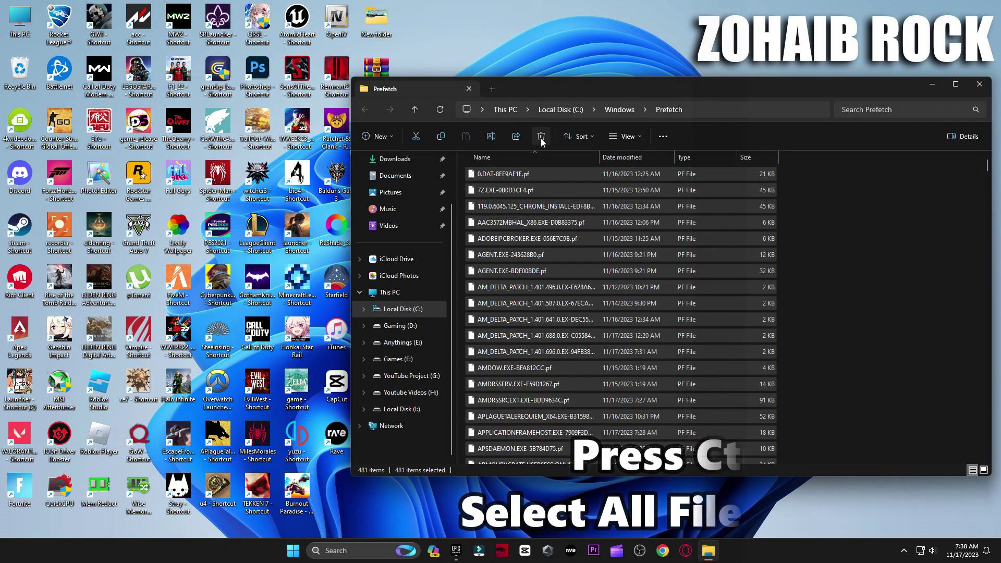
key("Delete")
left_click(401, 223)
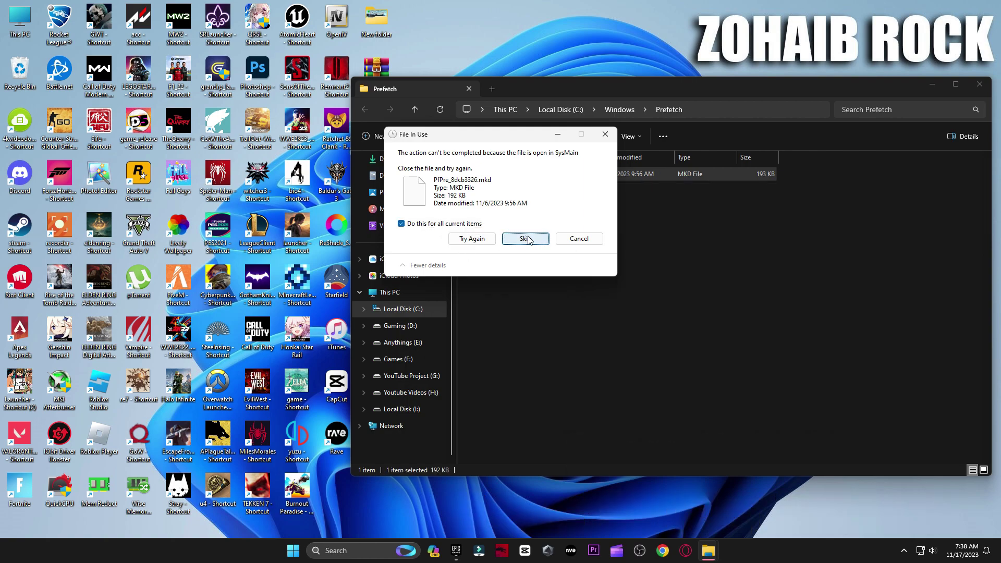
left_click(524, 238)
left_click(980, 84)
Empty the Recycle Bin of the deleted temporary and prefetch files and confirm the permanent deletion.
right_click(20, 73)
left_click(75, 128)
left_click(544, 284)
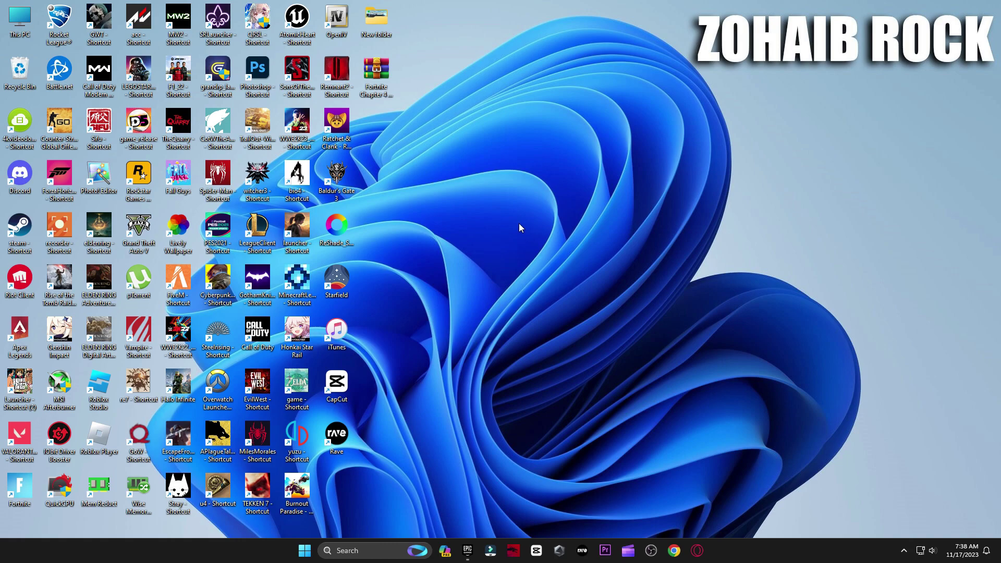
Extract the Fortnite Chapter 4 crash and DirectX 12 fix pack onto the desktop and place its folder beside the archive.
left_click_drag(384, 79, 575, 146)
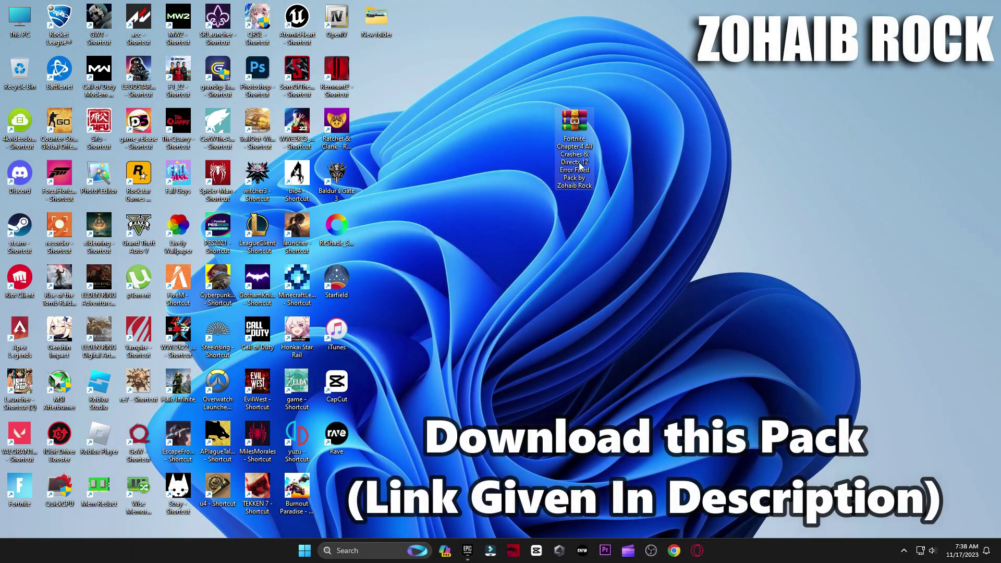
right_click(567, 160)
mouse_move(608, 338)
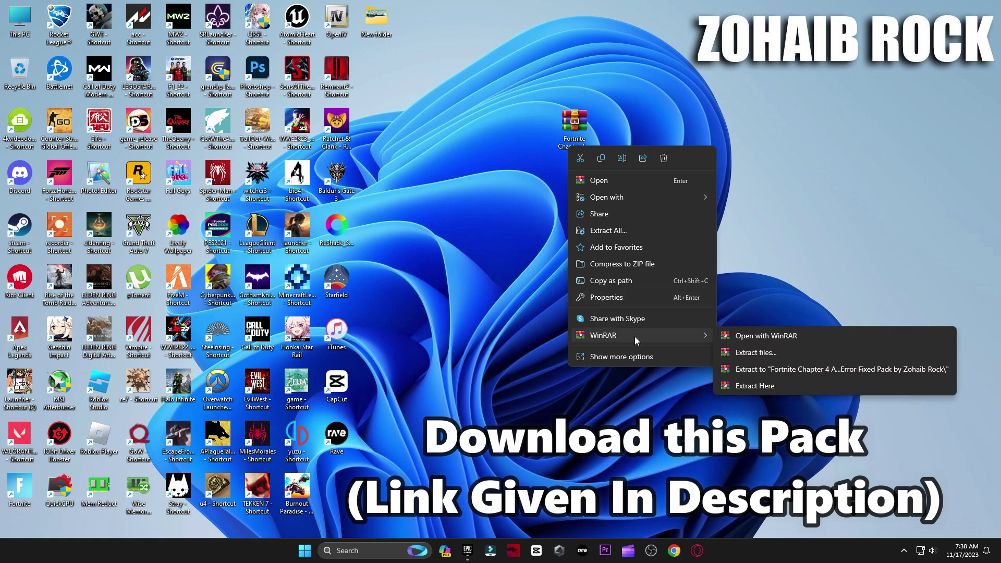
left_click(757, 387)
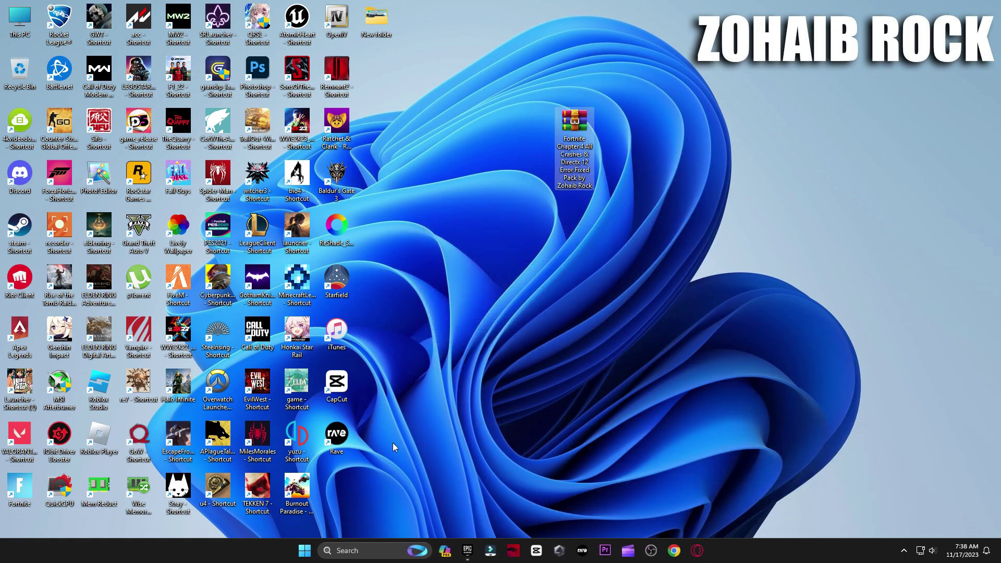
left_click_drag(336, 488, 526, 150)
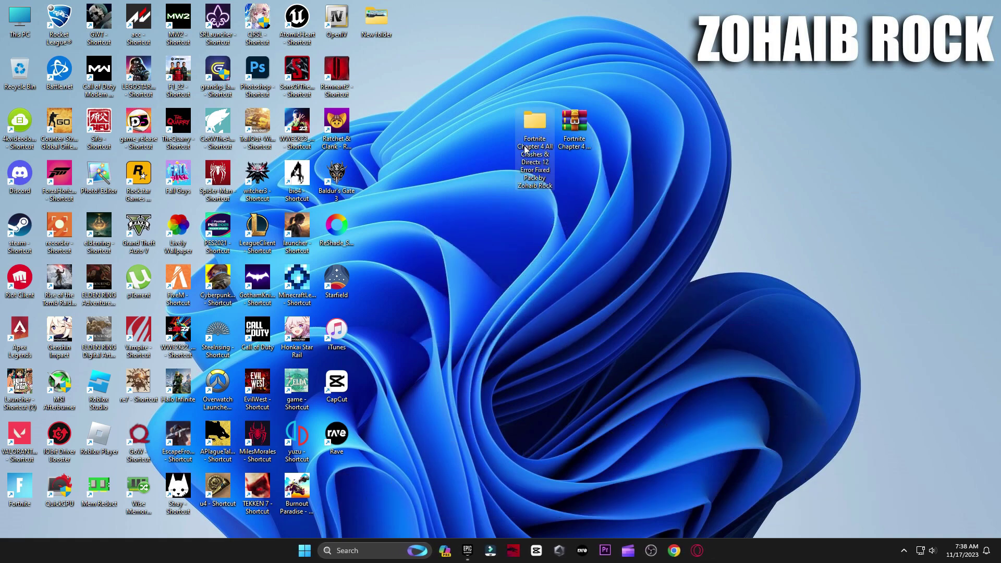
Launch DXSETUP.exe from the DirectX_11_Setup archive in the extracted pack's DIRECTX INSTALL folder.
double_click(533, 190)
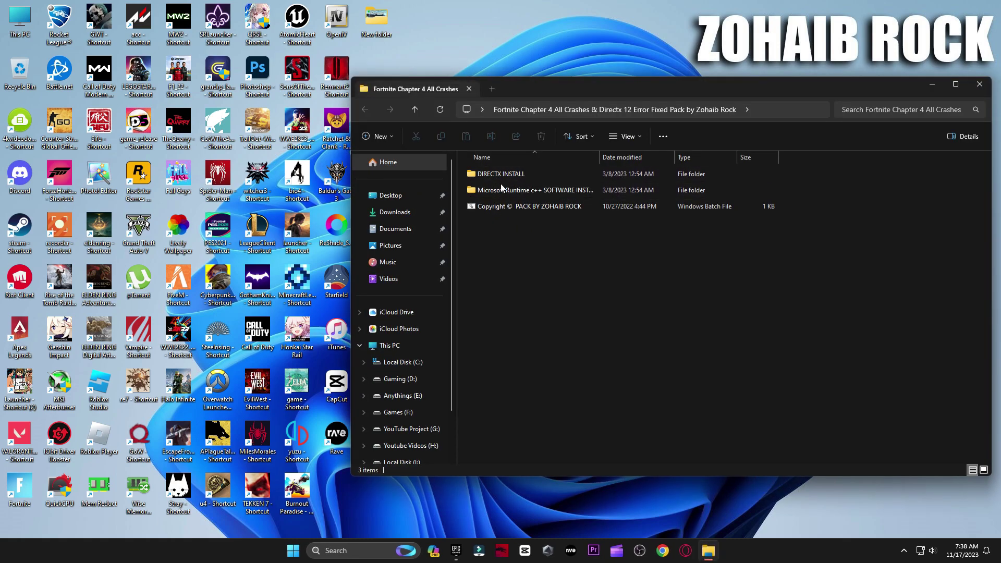
double_click(498, 176)
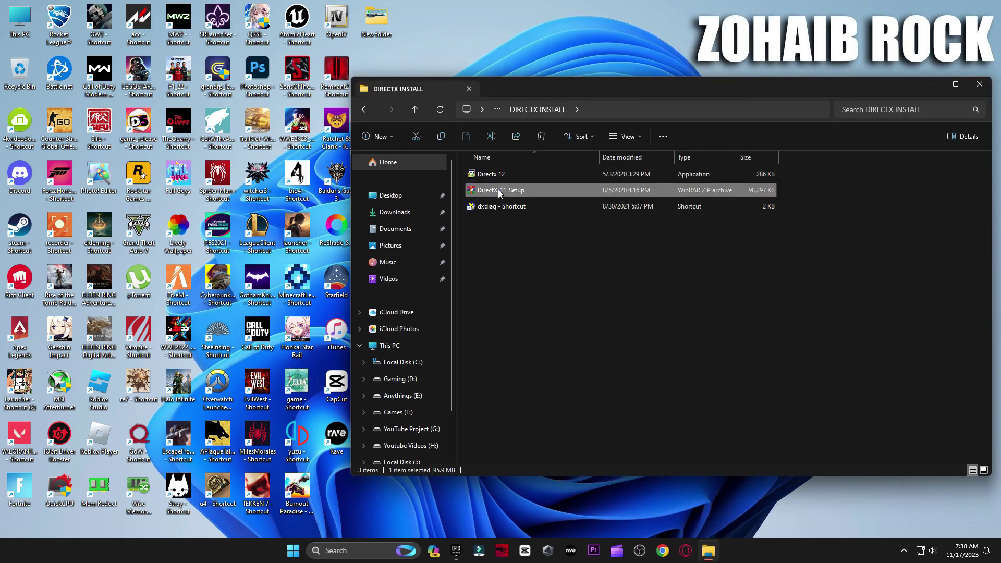
double_click(496, 191)
left_click_drag(796, 181, 806, 427)
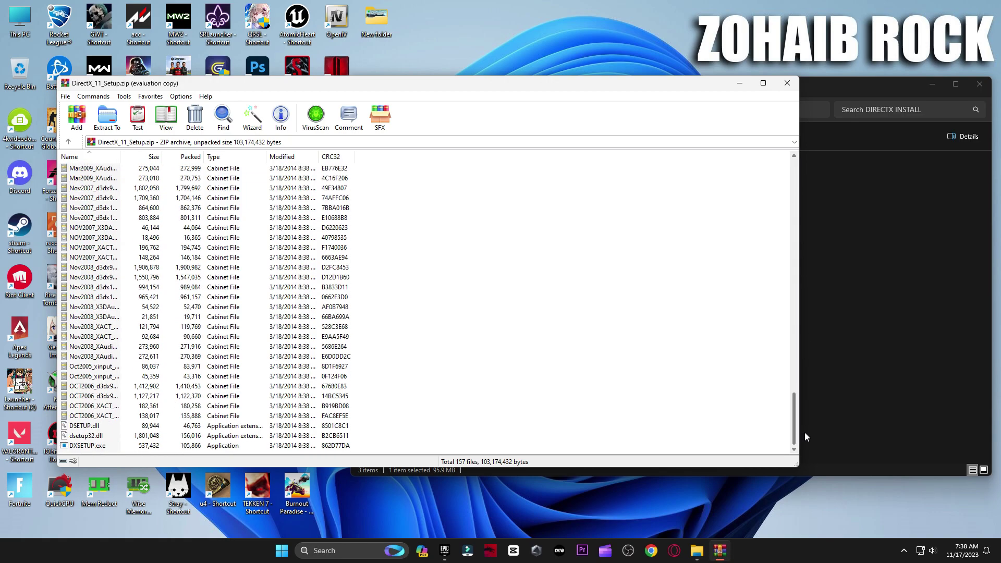
left_click(471, 284)
double_click(86, 446)
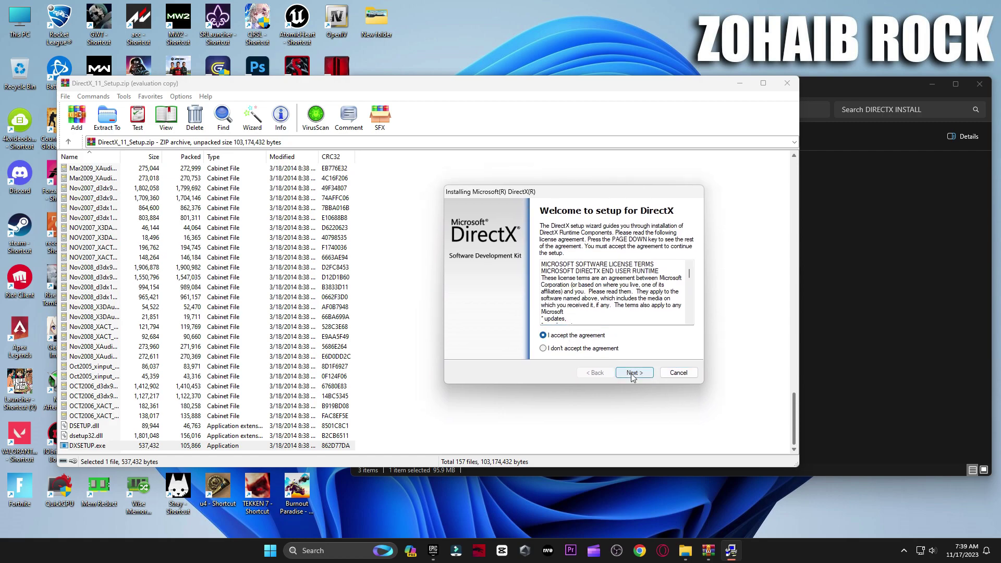
Complete the DirectX runtime setup with the license agreement accepted, finish the wizard and close the DirectX_11_Setup archive.
left_click(631, 373)
left_click(634, 373)
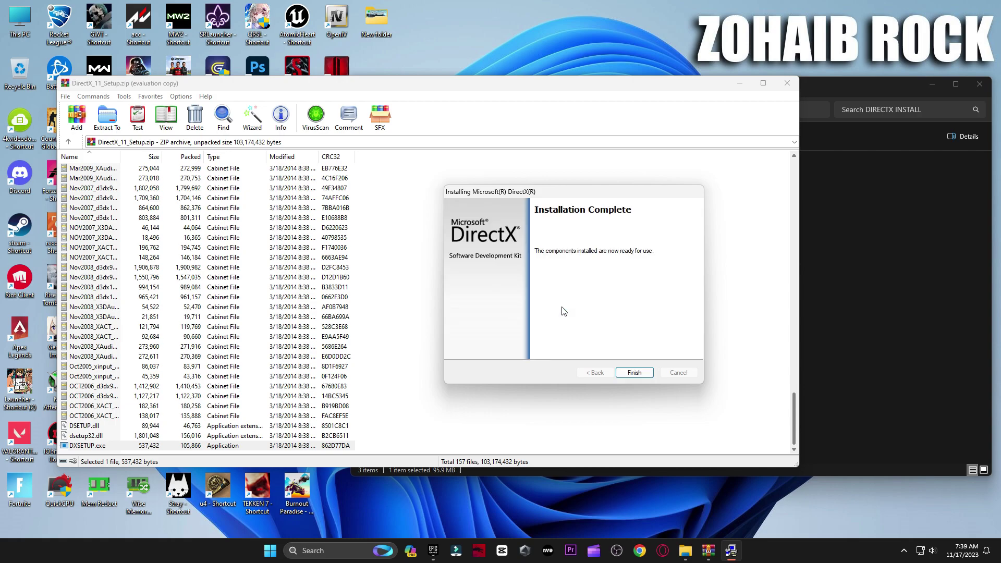
left_click(635, 373)
left_click(788, 83)
Run the Directx 12 installer from the DIRECTX INSTALL folder, accept its agreement and complete the setup wizard.
double_click(505, 176)
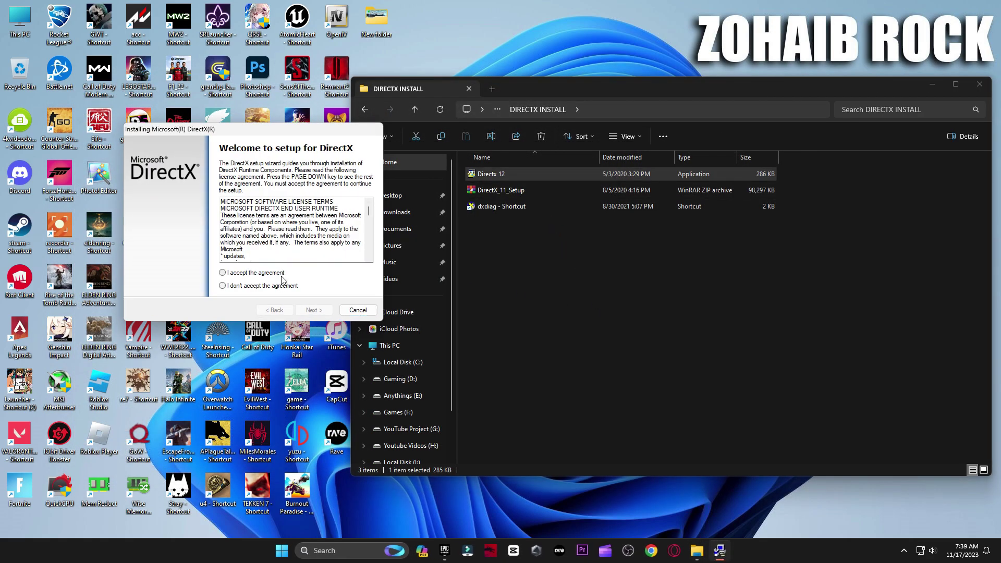
left_click(322, 308)
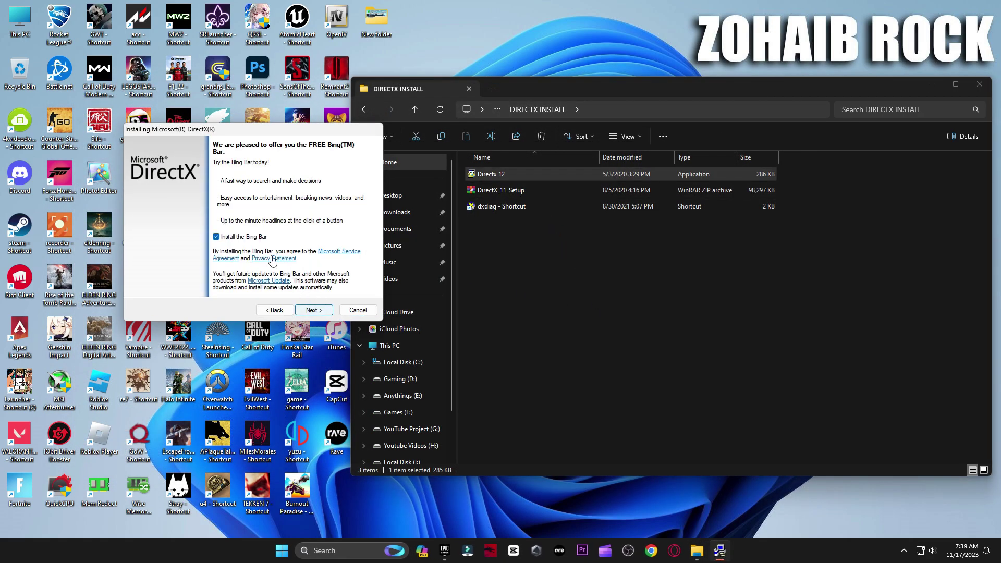
left_click(320, 310)
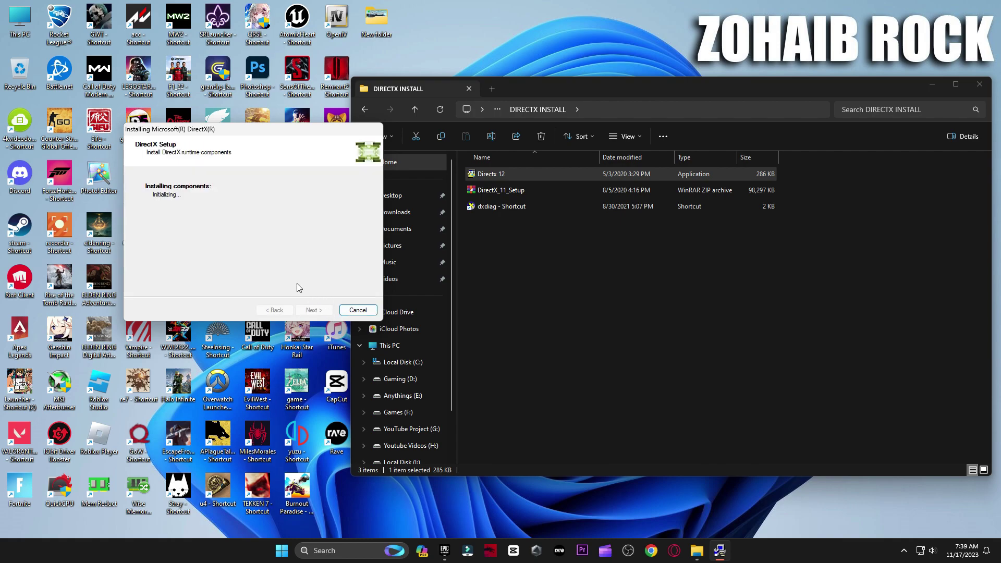
left_click(314, 310)
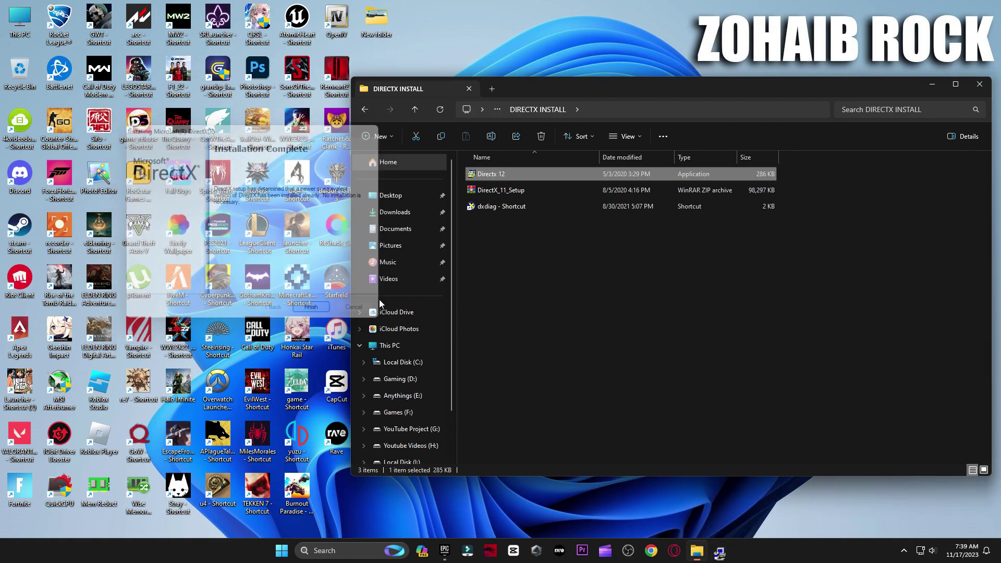
Examine the Display details in dxdiag with WHQL digital signature checking on, decline bypassing system information, and close the tool.
left_click(485, 207)
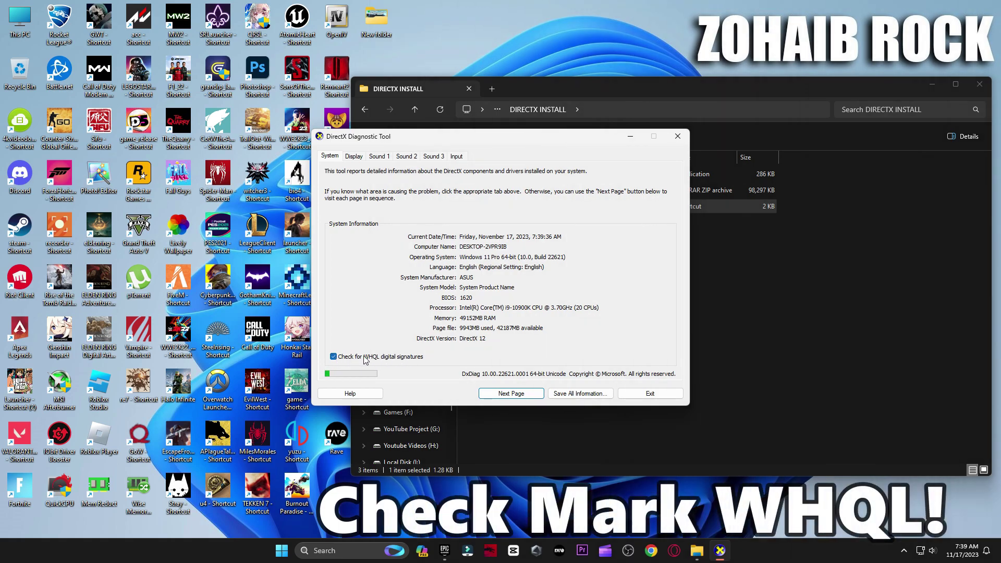
left_click(354, 157)
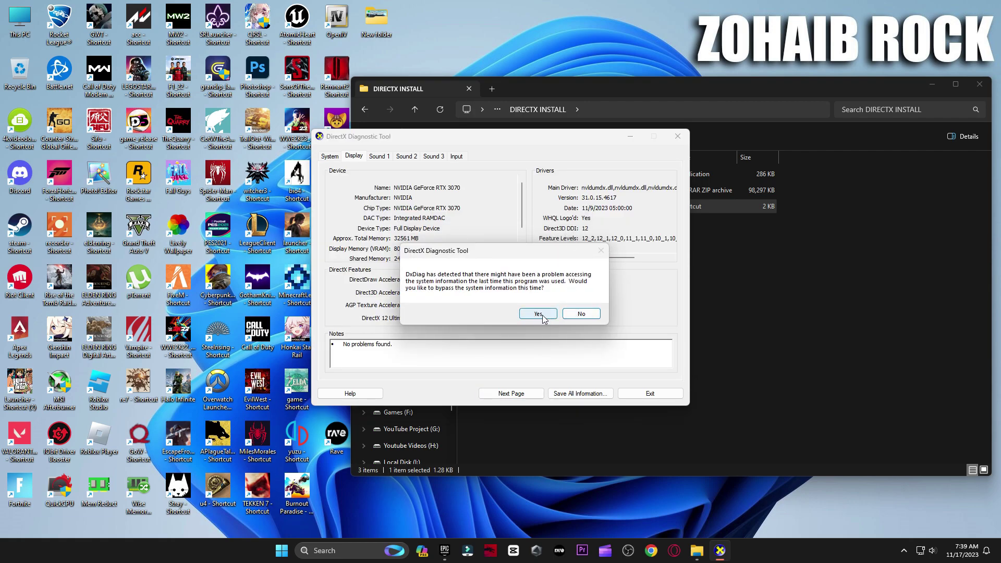
left_click(568, 316)
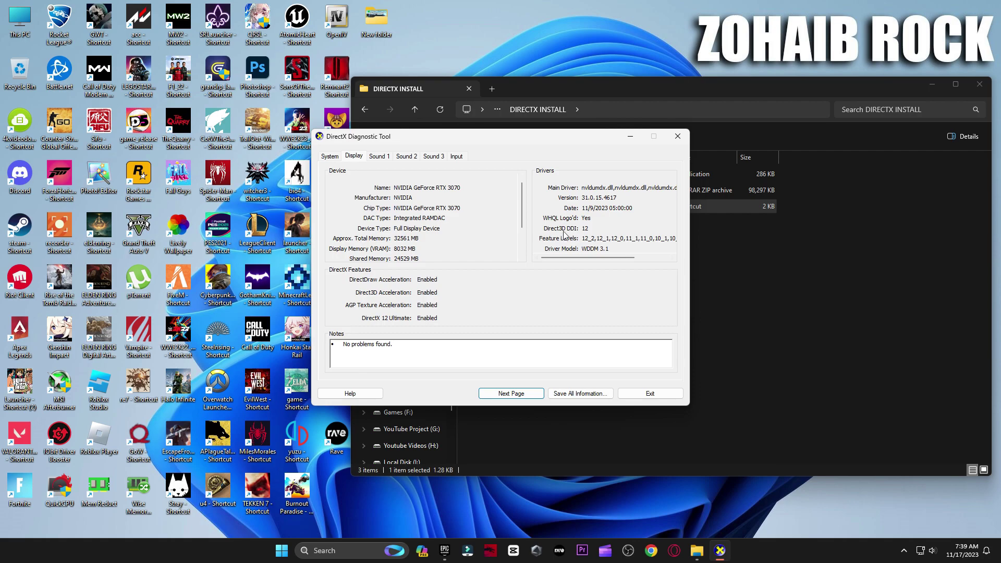
left_click(678, 137)
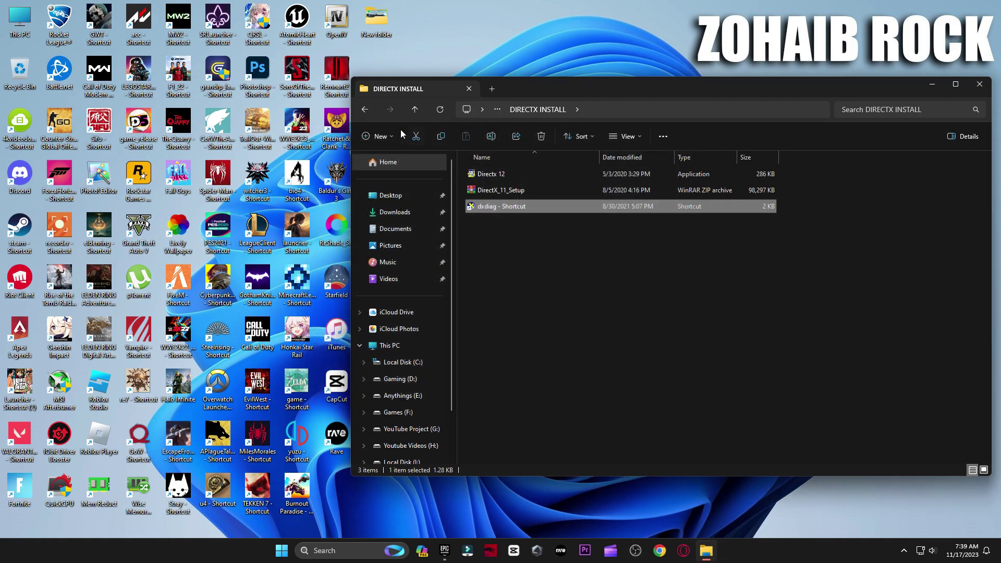
Run the install_all batch file from the Microsoft Runtime c++ SOFTWARE INSTALL folder and close the folder window.
left_click(415, 109)
double_click(492, 187)
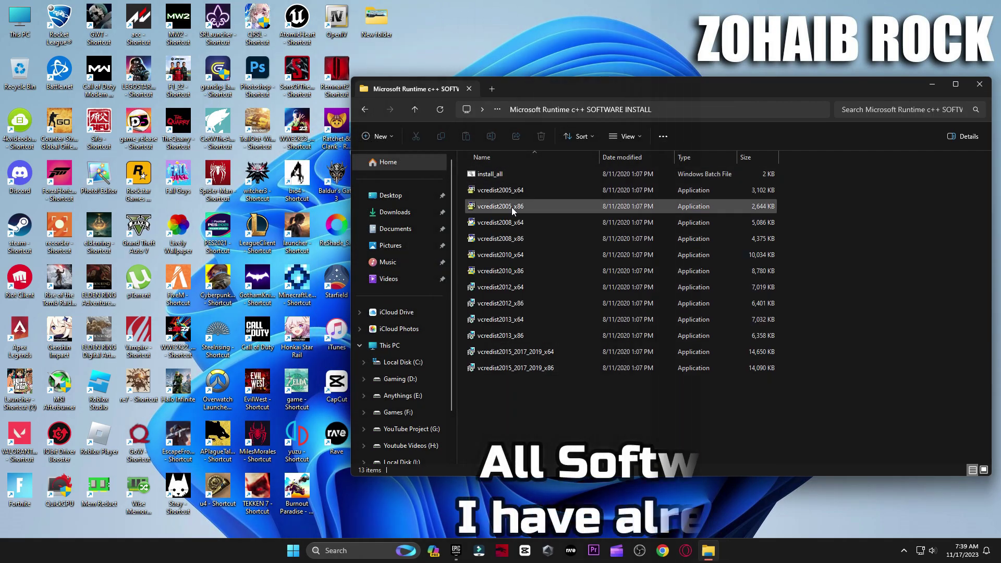
double_click(511, 176)
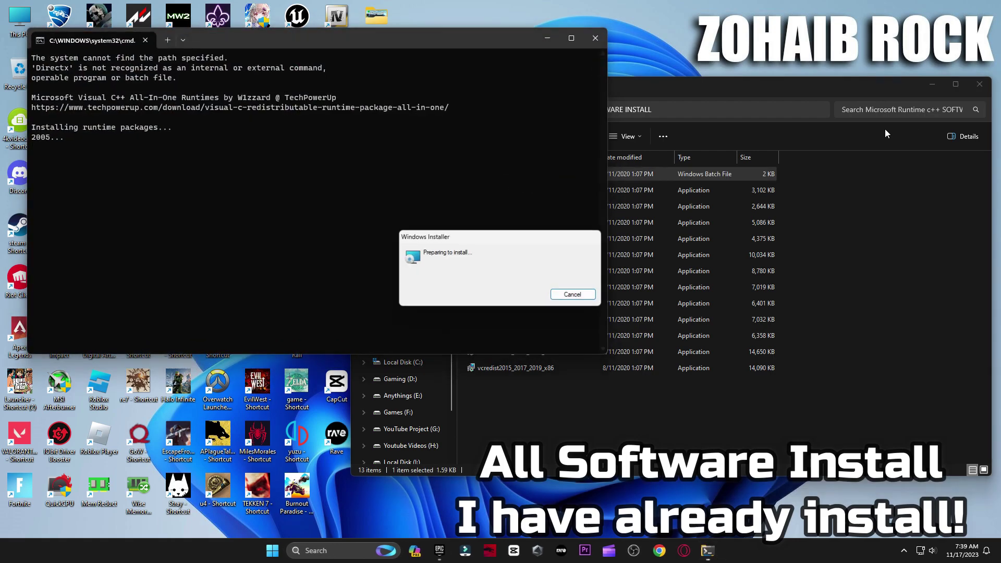
left_click(980, 84)
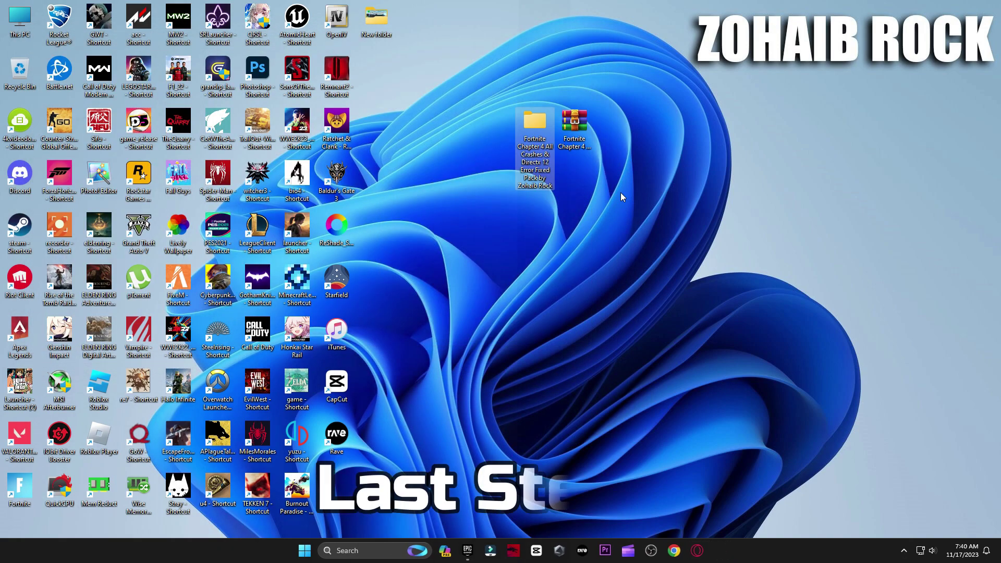
Switch to the Epic Games Launcher, start verifying Fortnite's game files and show the verification progress in the downloads list.
left_click(461, 556)
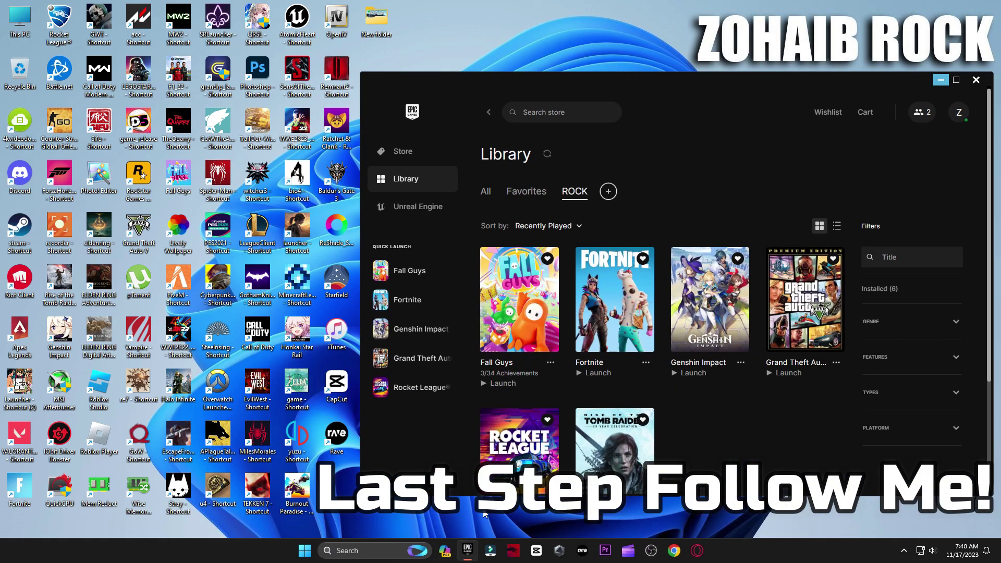
left_click(646, 364)
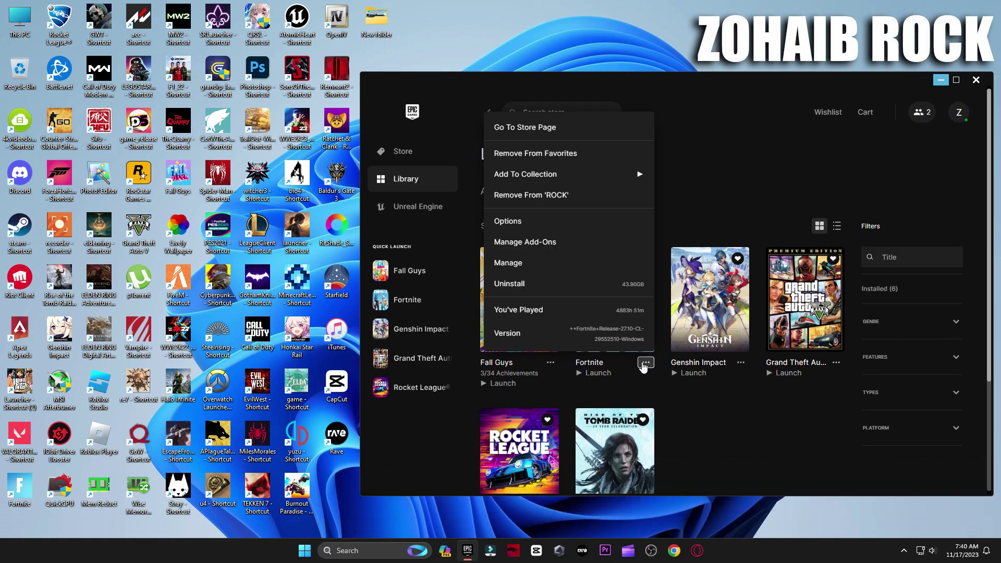
left_click(528, 264)
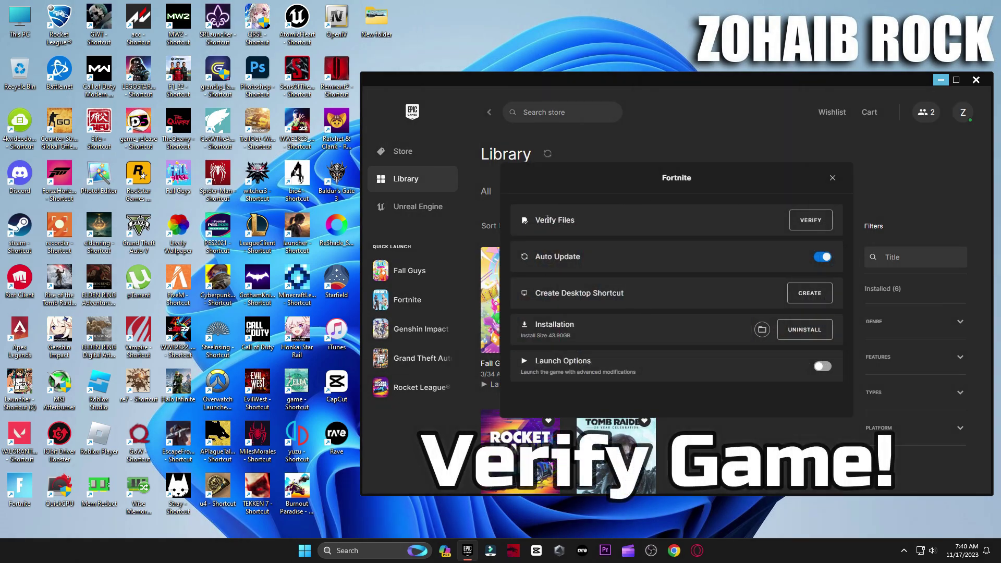
left_click(814, 221)
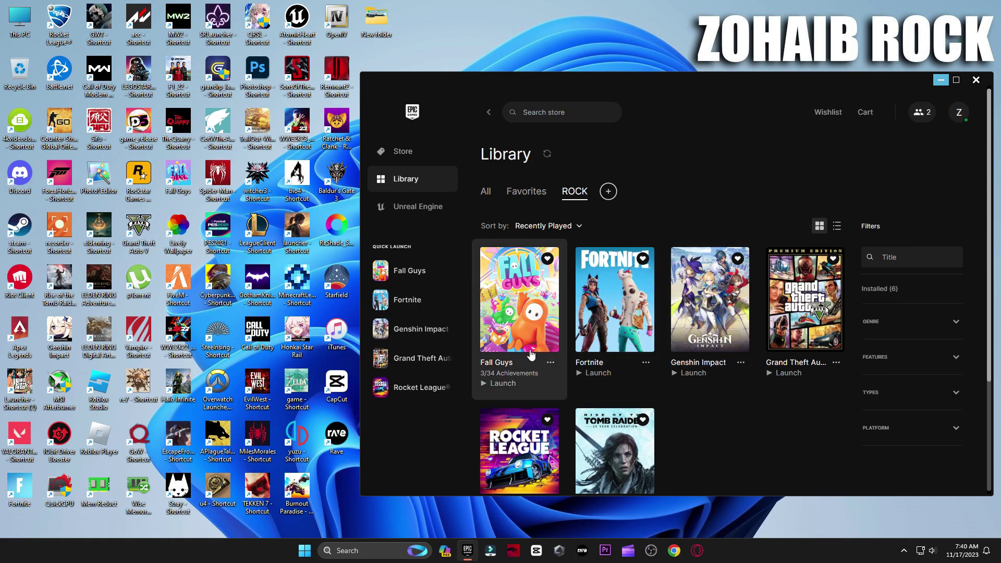
left_click(417, 472)
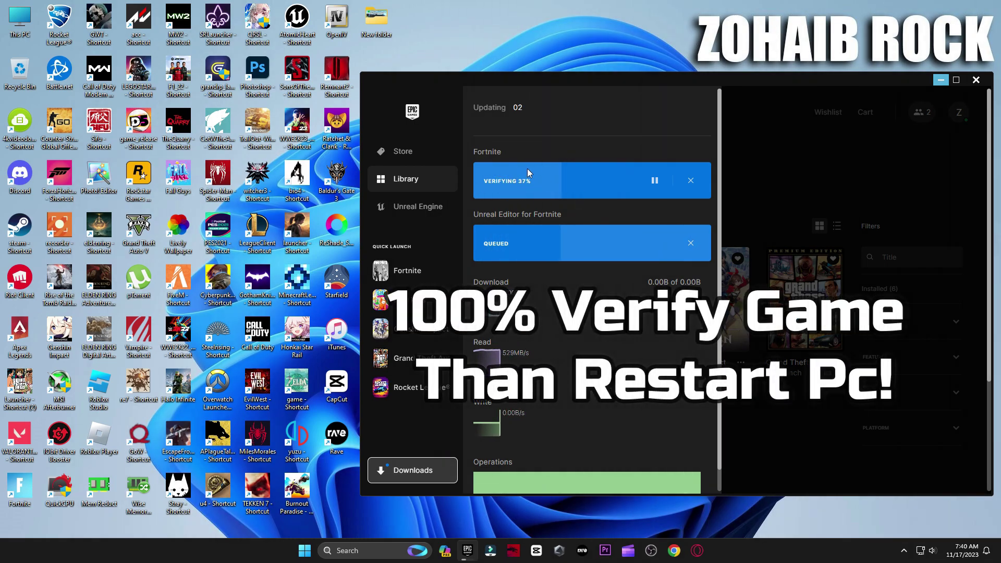
Bring up the Windows power options for restarting the PC.
left_click(304, 551)
left_click(630, 515)
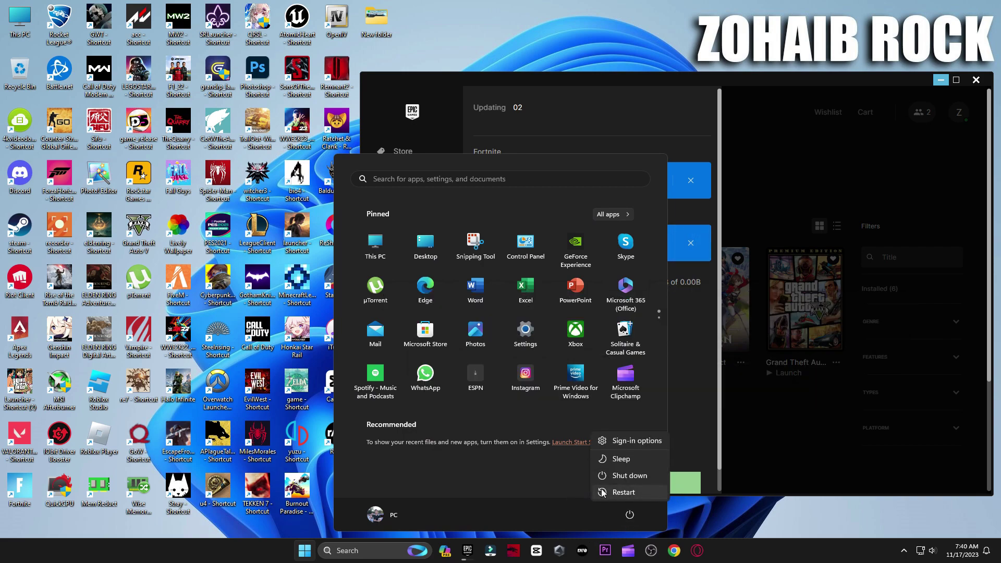